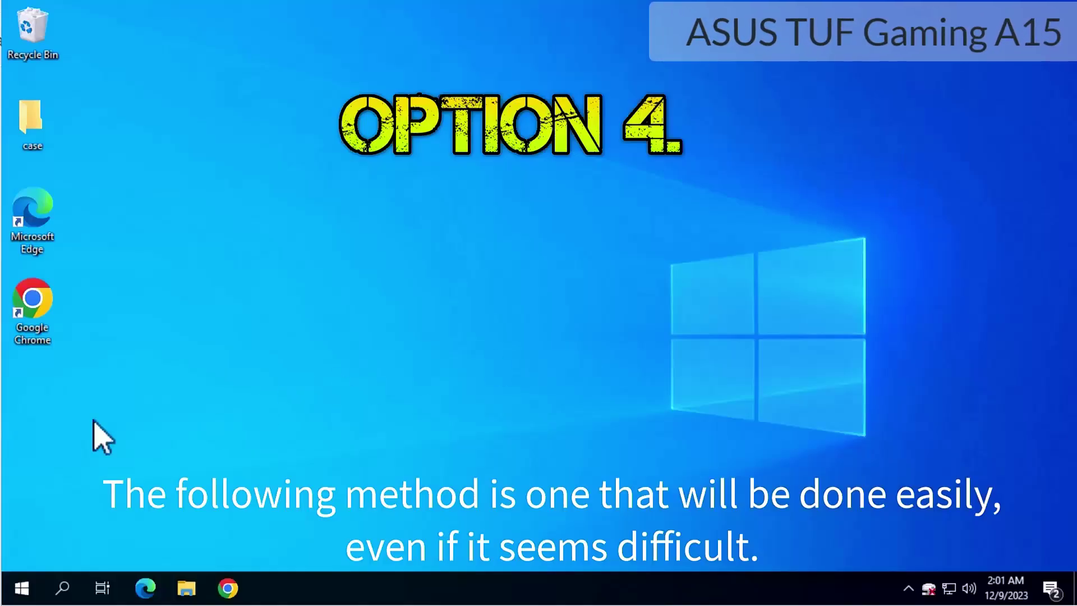
# - Restart from the Start menu's Power options with Shift held so the laptop boots into recovery
pyautogui.click(22, 587)
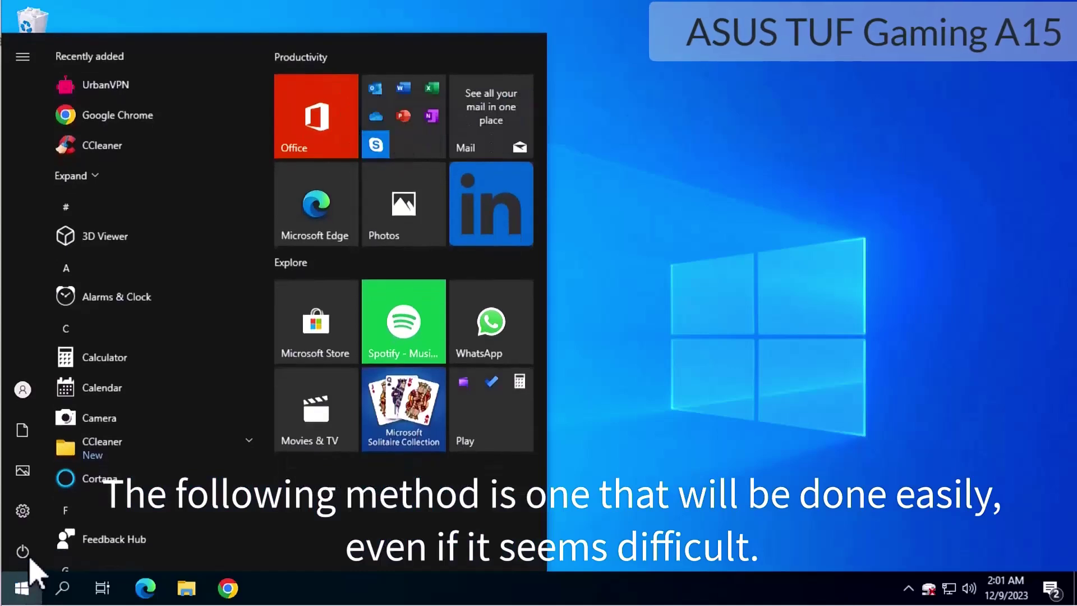
pyautogui.moveTo(27, 557)
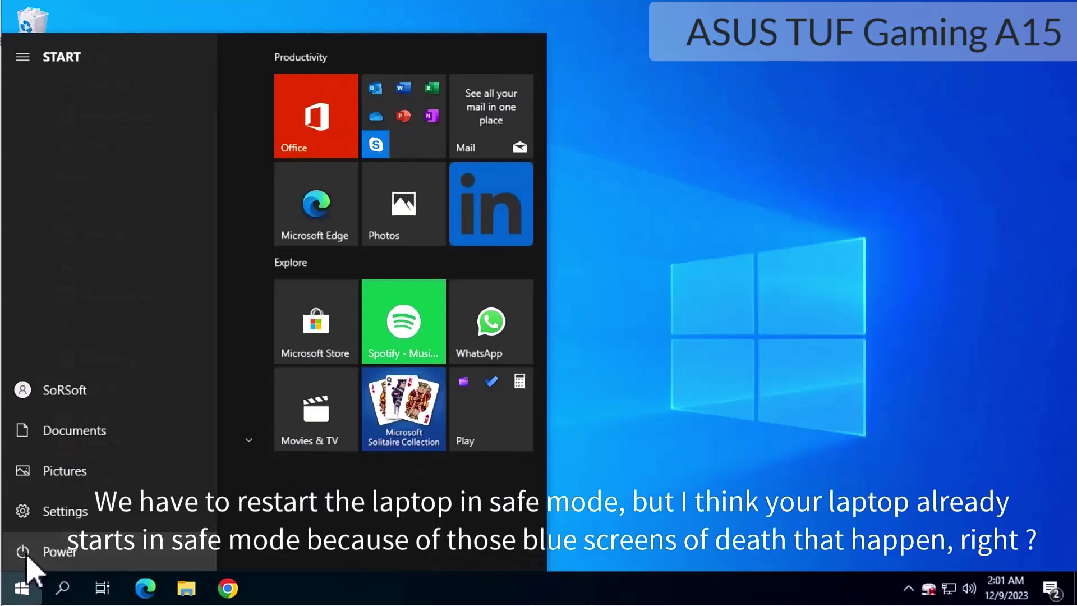
pyautogui.click(26, 556)
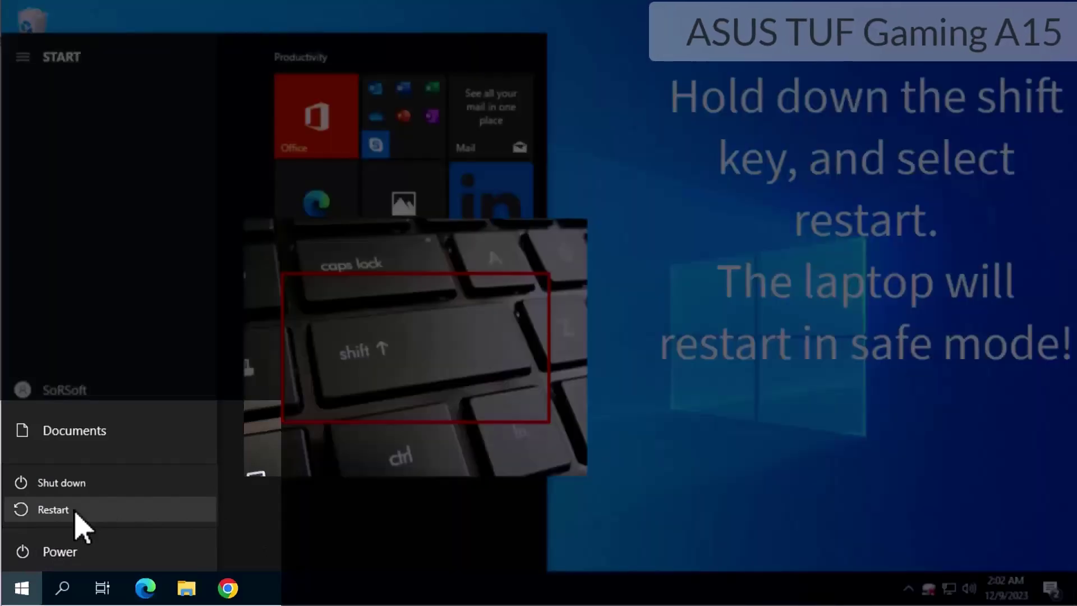
pyautogui.keyDown('shift'); pyautogui.click(75, 511); pyautogui.keyUp('shift')
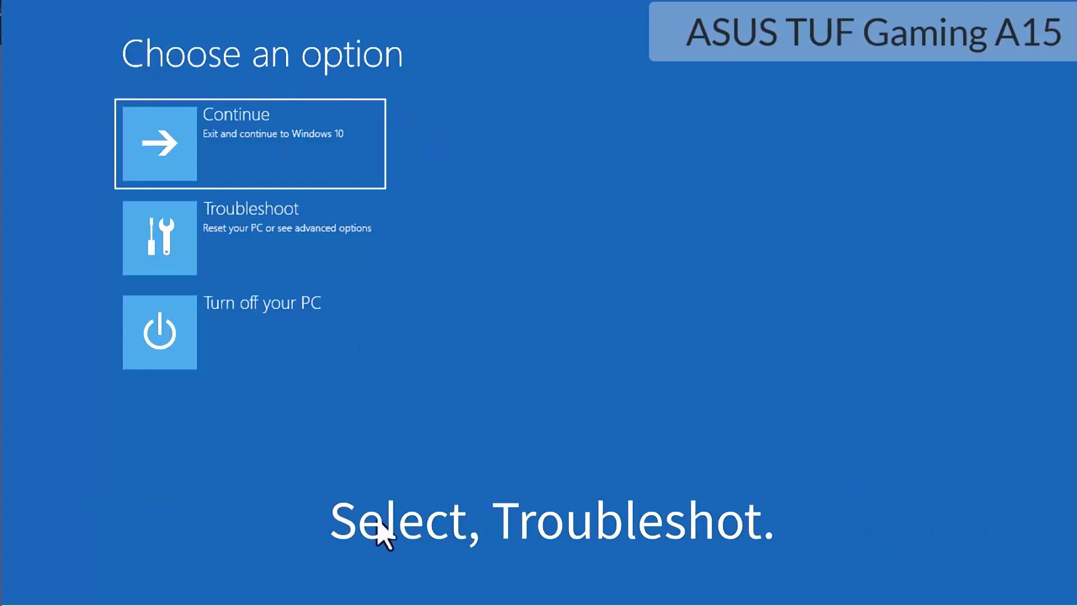
# - Go to Troubleshoot and then Advanced options on the Choose an option screen
pyautogui.click(283, 239)
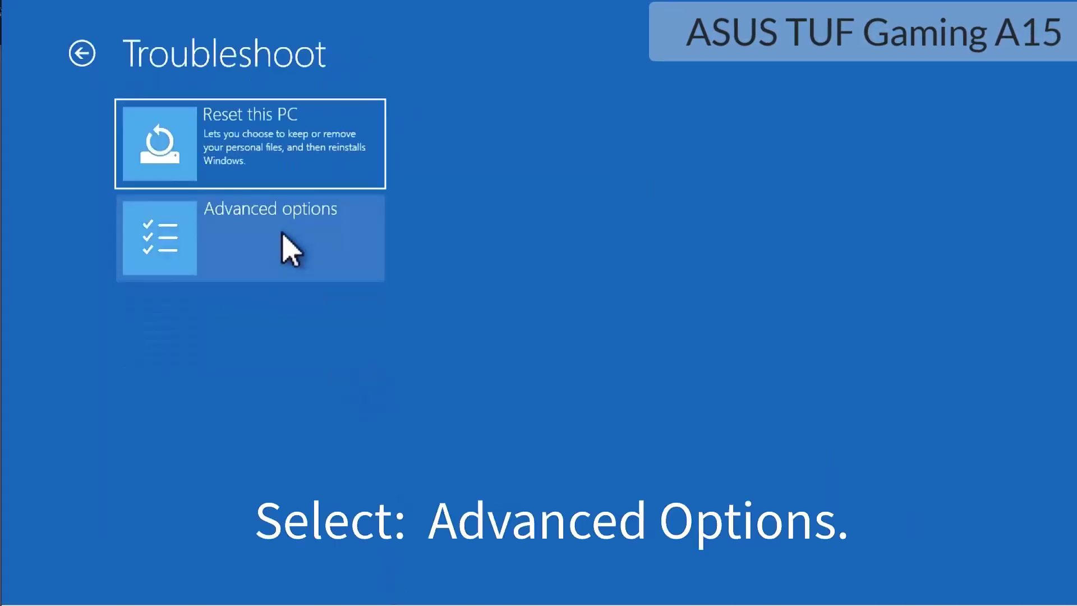
pyautogui.click(158, 240)
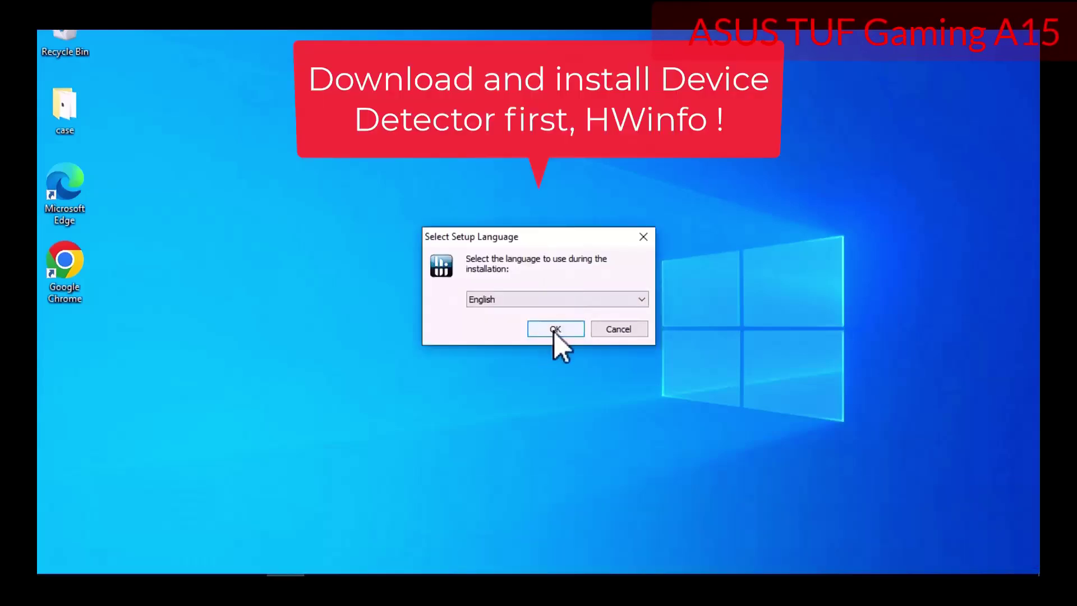
# - Install HWiNFO64 with the default setup choices, accepting the licence, and launch it
pyautogui.click(552, 330)
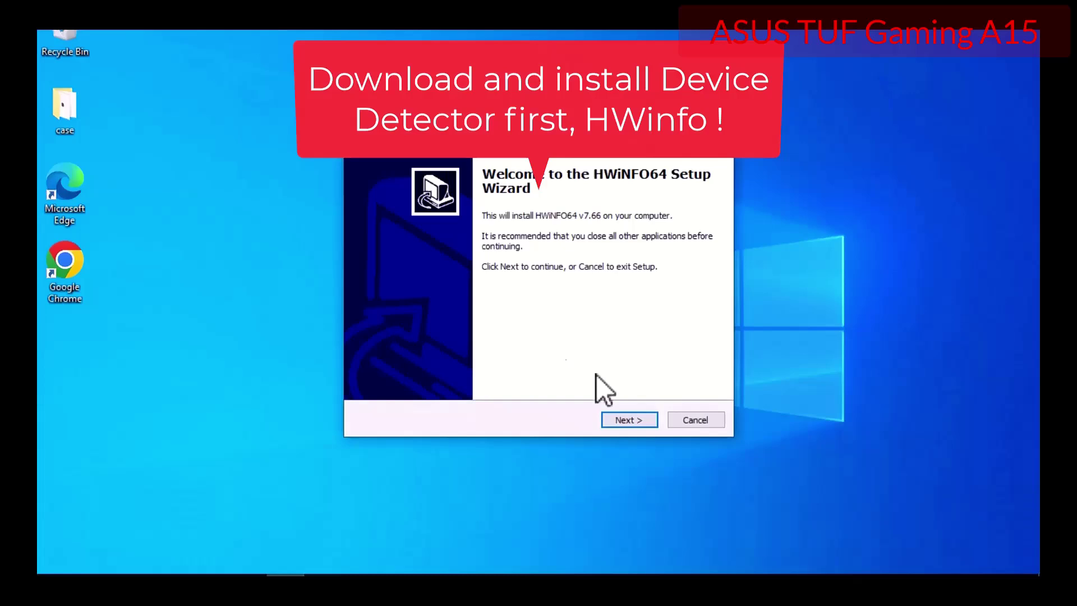
pyautogui.click(627, 419)
pyautogui.click(483, 371)
pyautogui.click(628, 419)
pyautogui.click(629, 421)
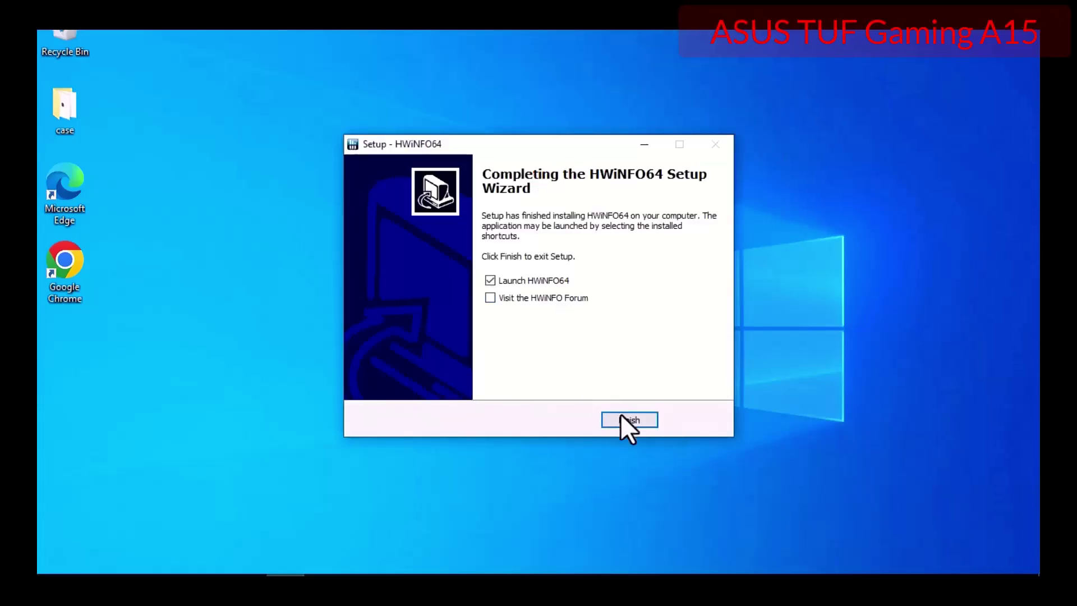
pyautogui.click(623, 418)
# - Run the hardware scan and show the NVIDIA GeForce GT 540M under Video Adapter
pyautogui.click(546, 401)
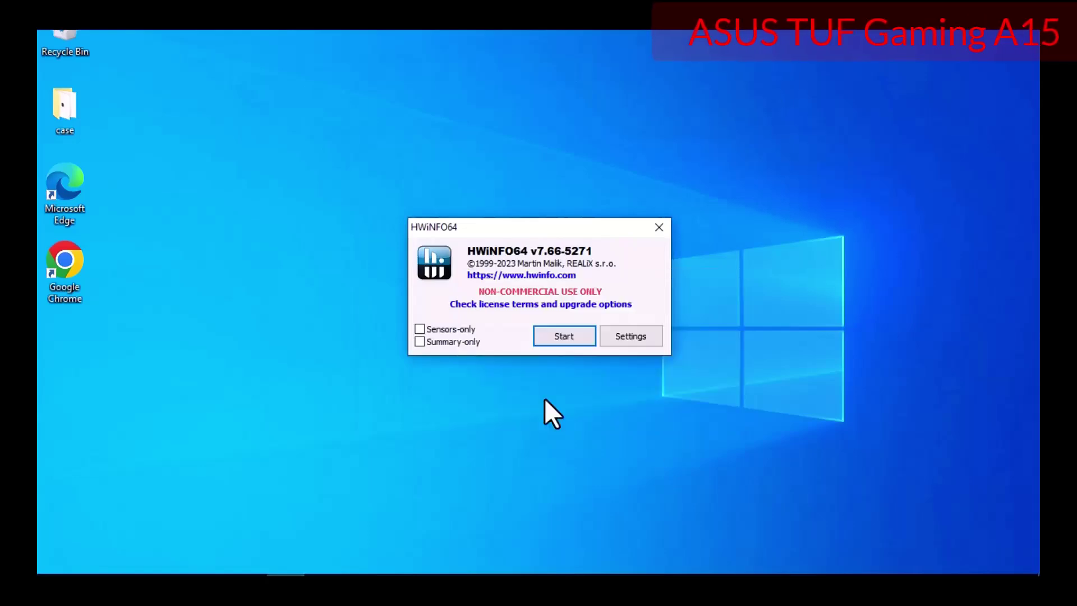
pyautogui.click(565, 335)
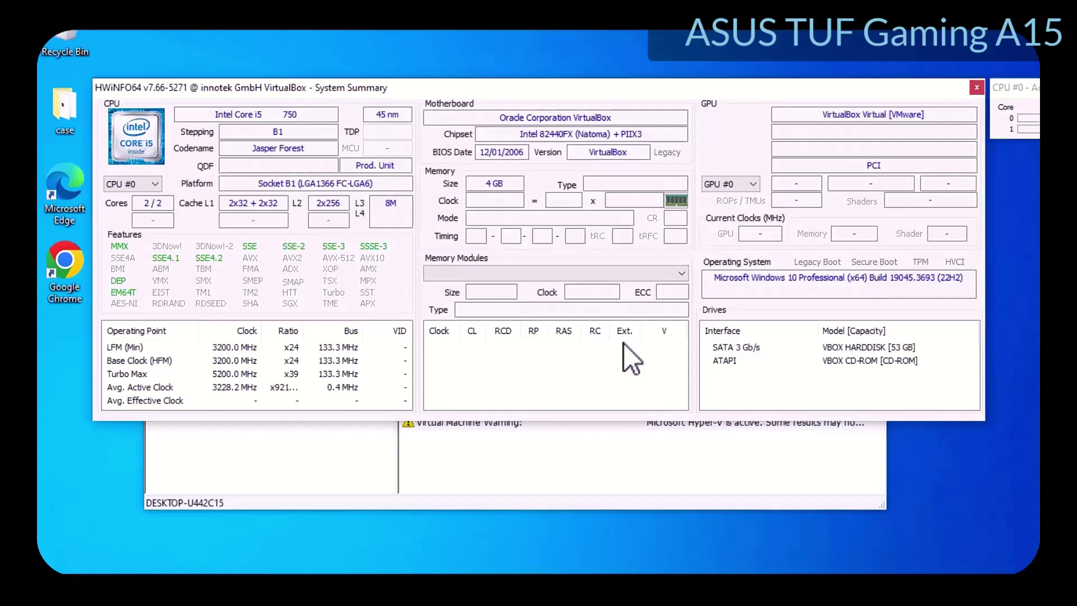
pyautogui.click(977, 87)
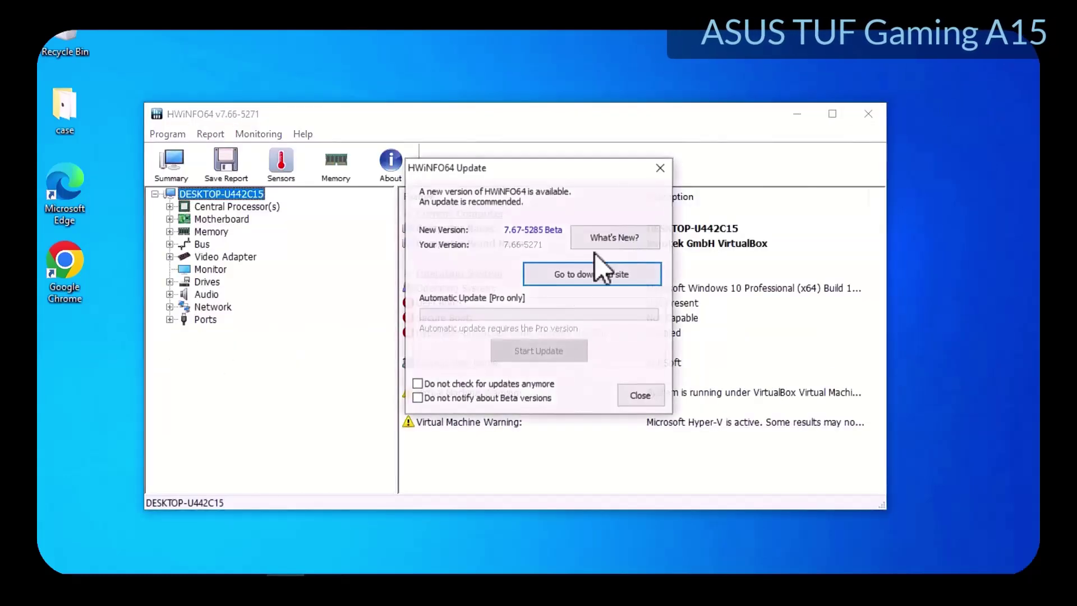
pyautogui.click(637, 394)
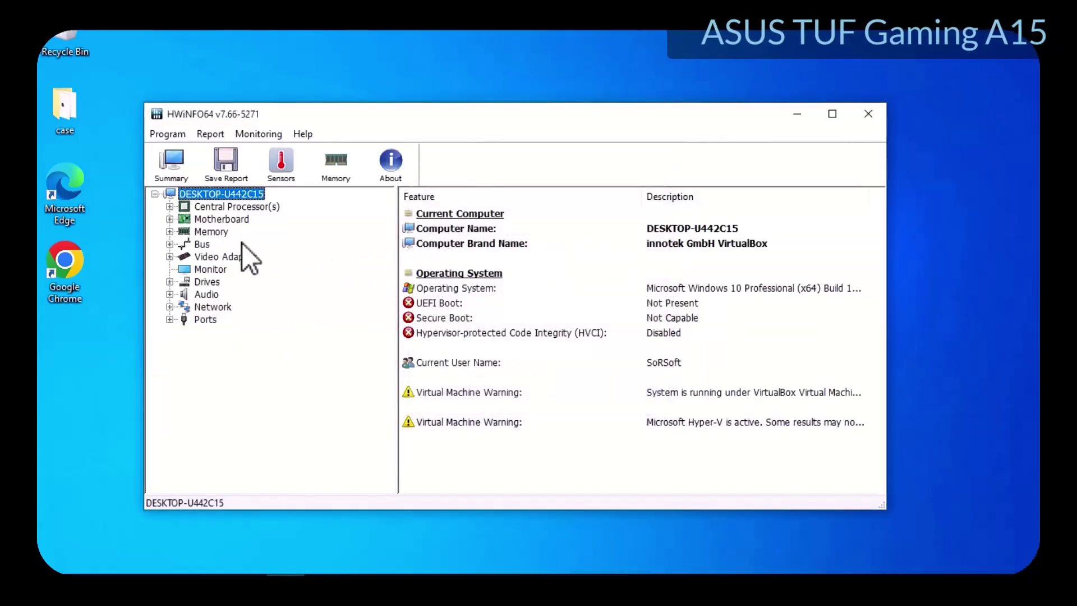
pyautogui.click(170, 256)
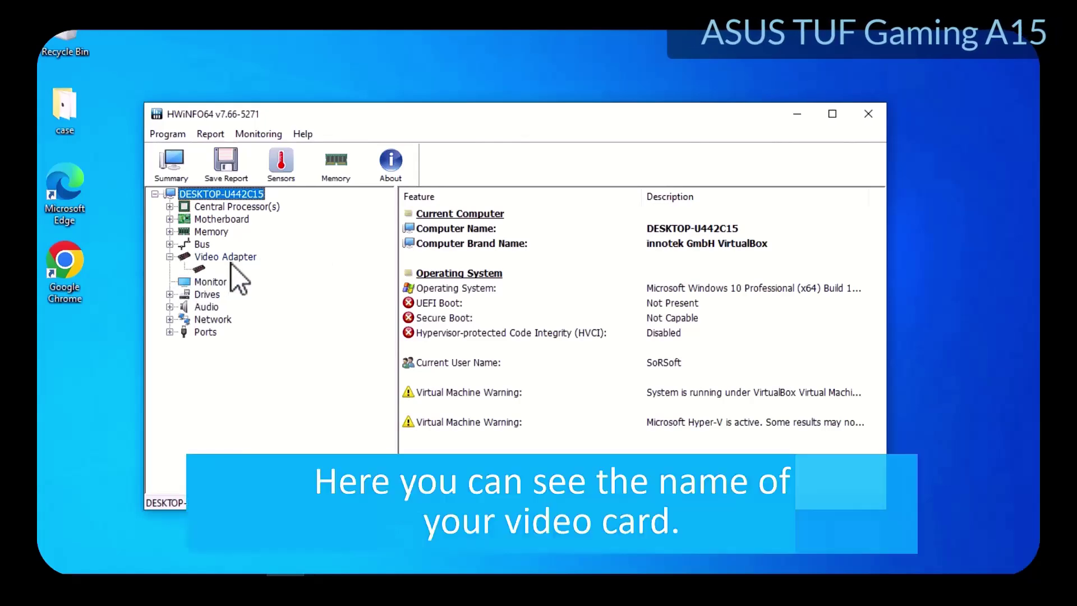
pyautogui.click(231, 263)
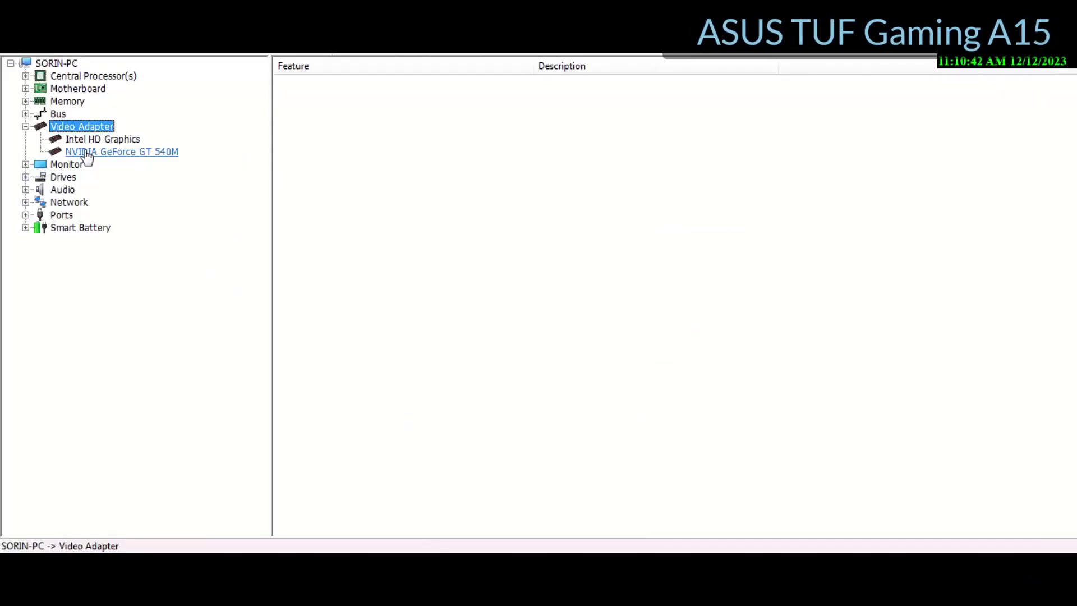
pyautogui.click(88, 153)
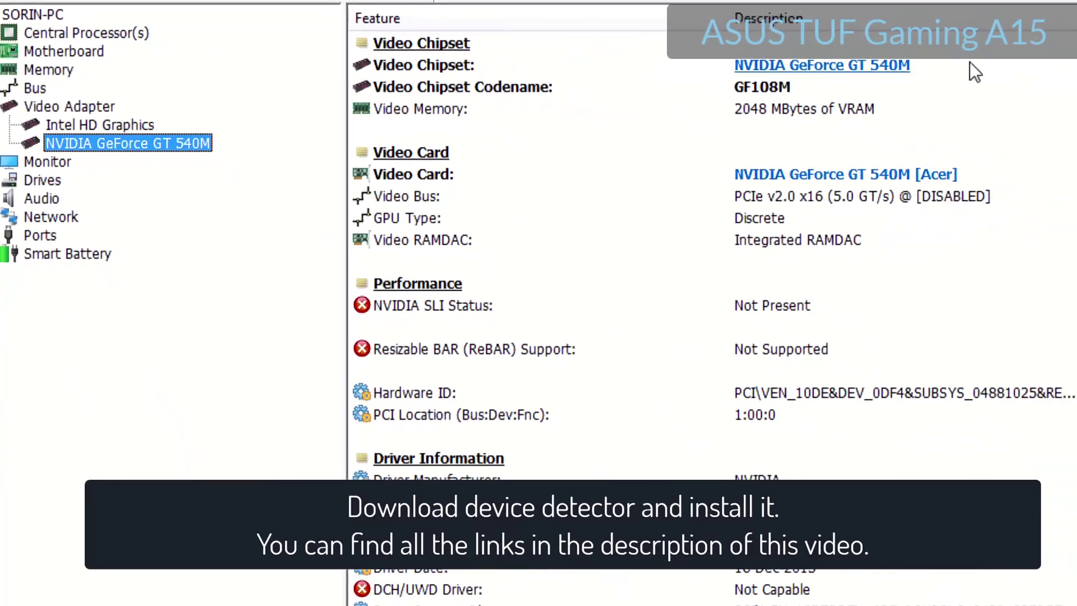
# - Search 'nvidia' to open NVIDIA's Download Drivers page, then view the AMD Radeon R7 265/HD 7850 in HWiNFO
pyautogui.write('nvidia')
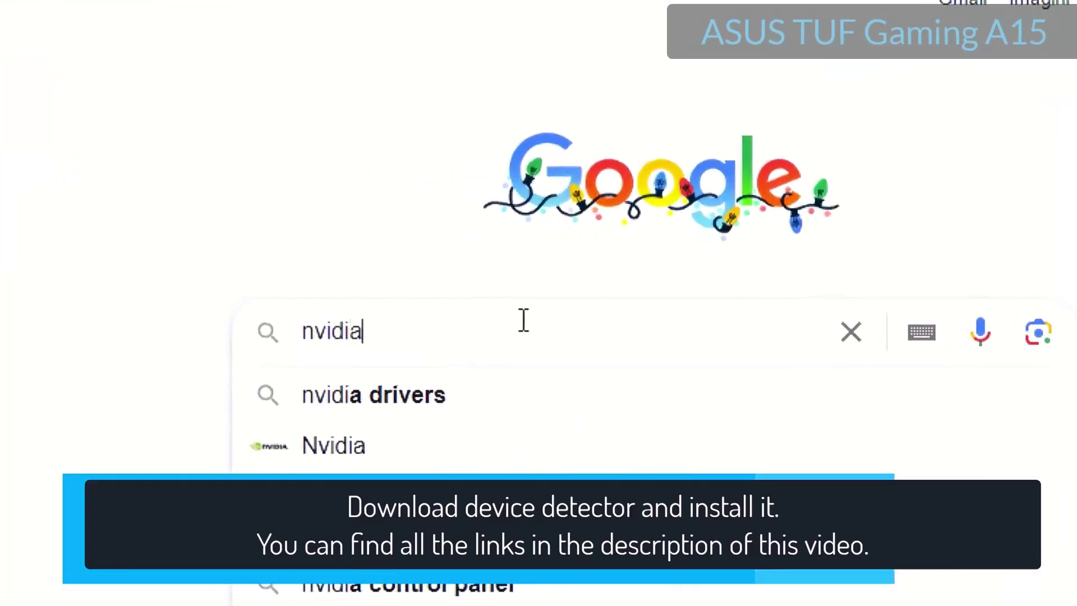
pyautogui.press('Return')
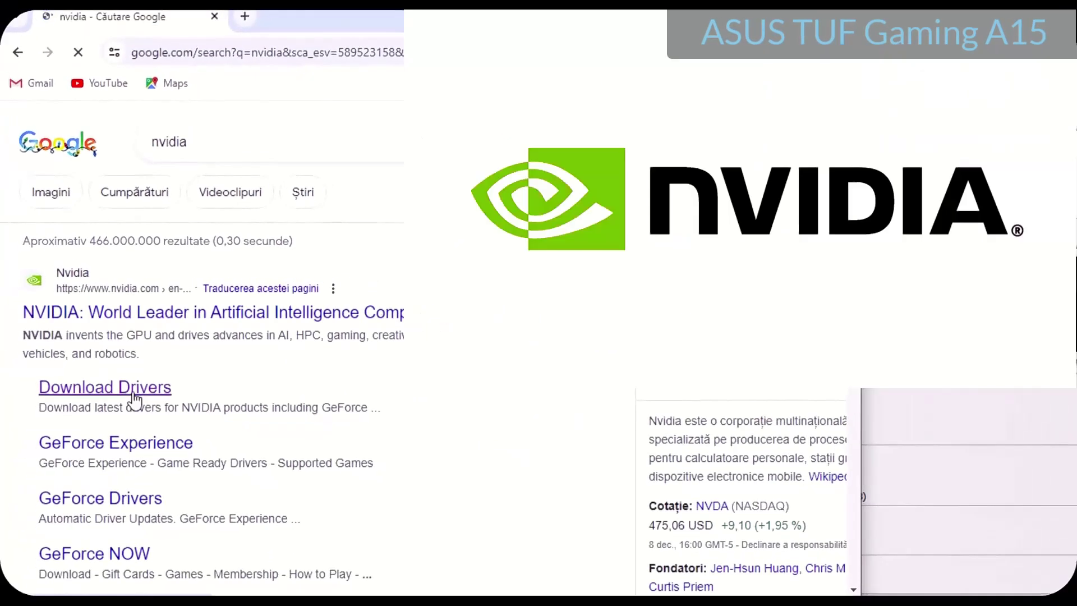
pyautogui.click(134, 393)
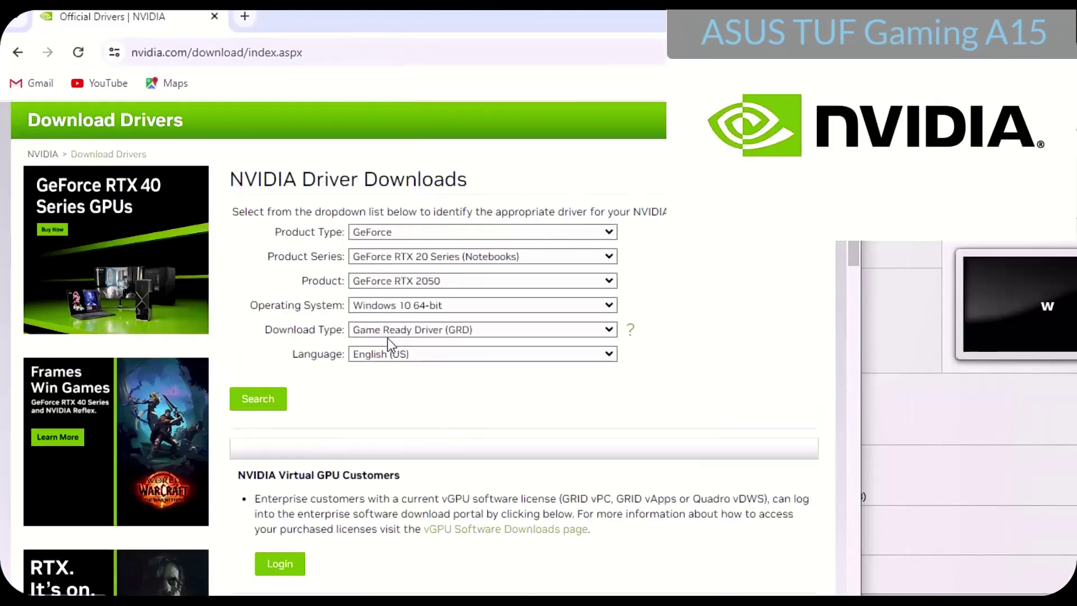
pyautogui.hotkey('ctrl', 't')
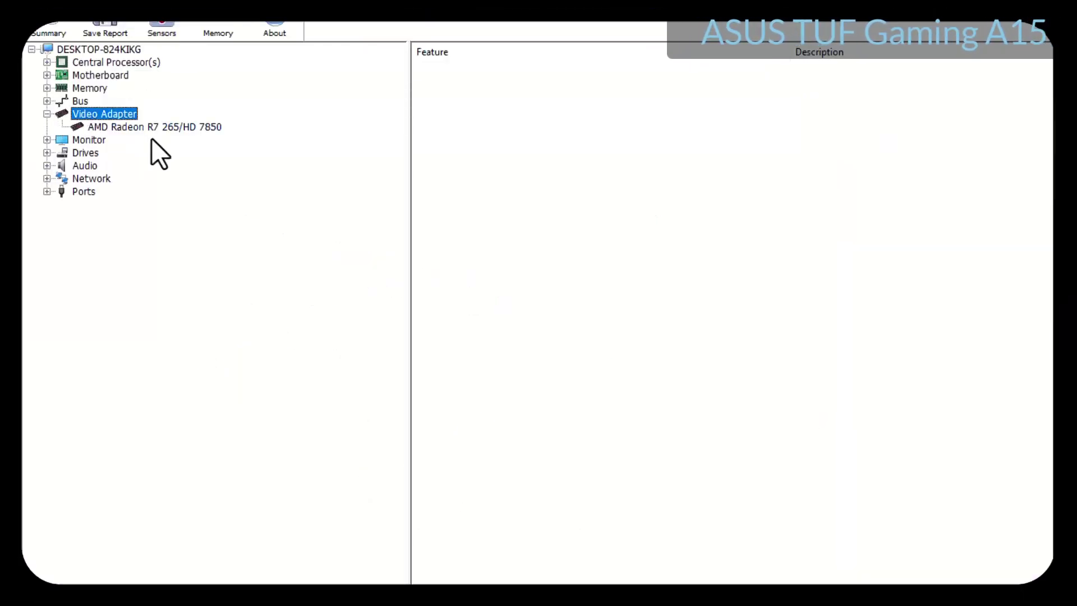
pyautogui.click(191, 128)
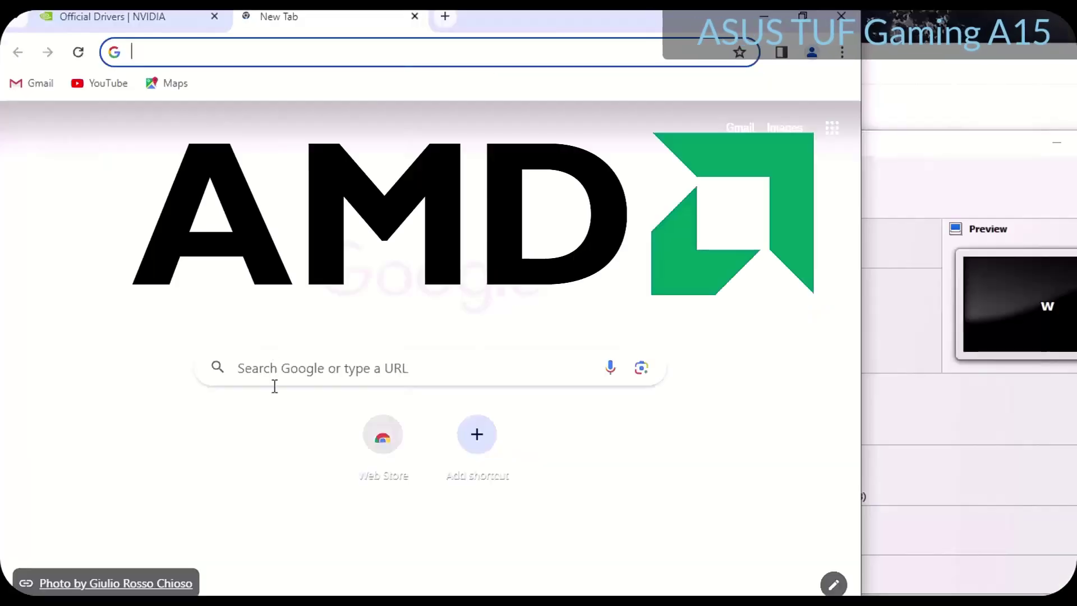
# - Search Google for 'amd' and open the AMD Drivers and Support page
pyautogui.click(277, 377)
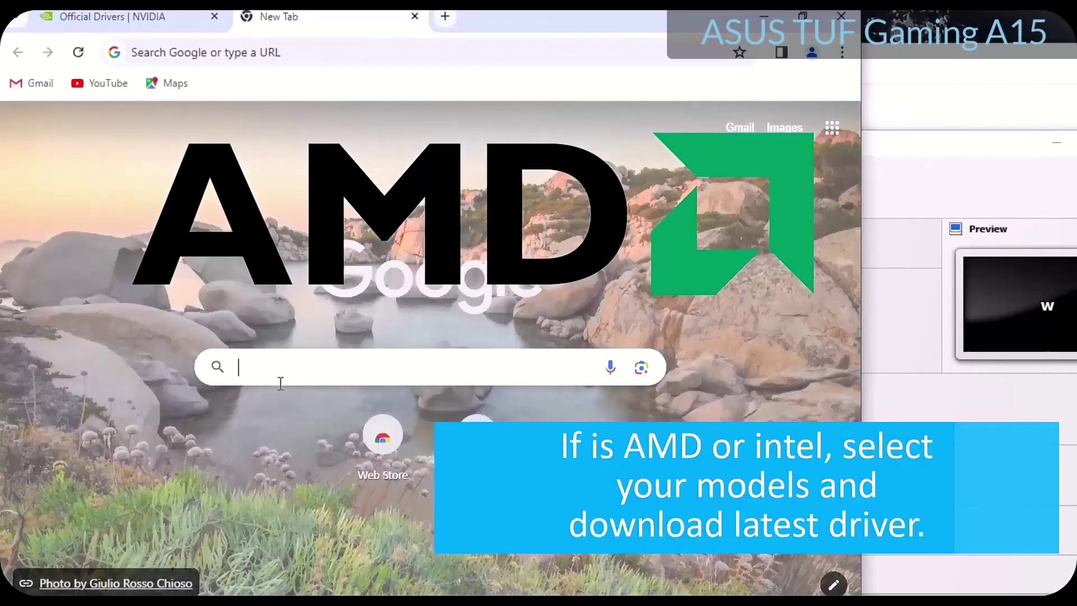
pyautogui.write('amd')
pyautogui.press('Return')
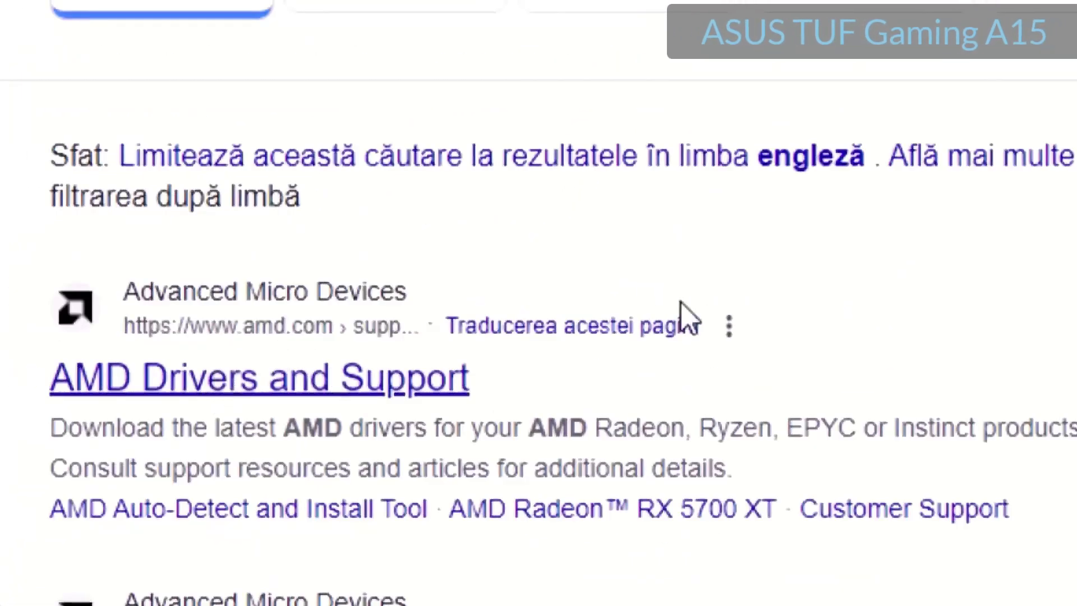
pyautogui.click(683, 317)
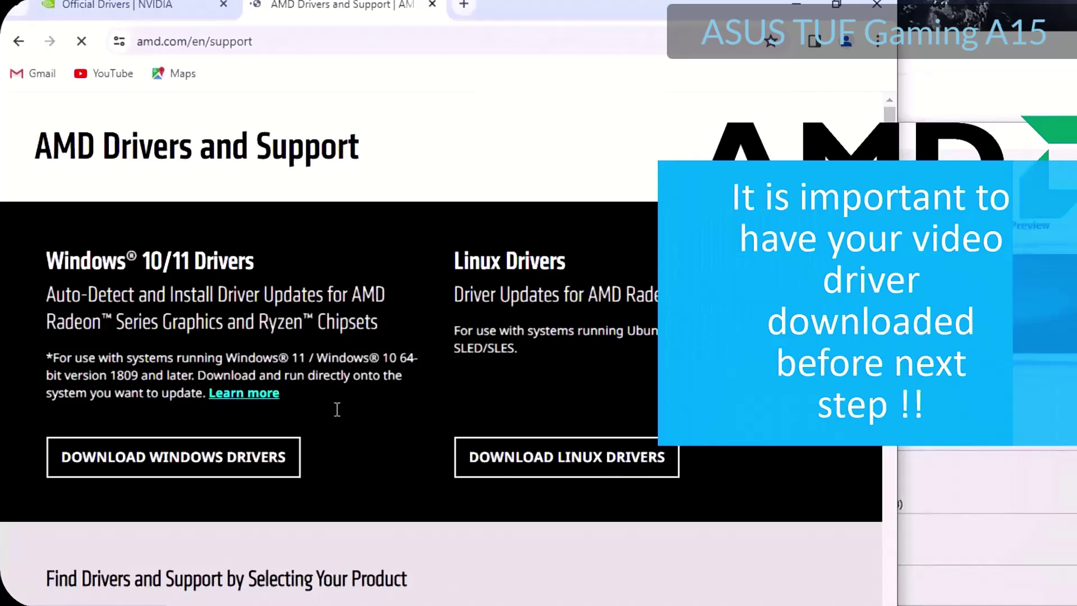
# - Accept all cookies, download the Windows driver installer, and check the downloads panel
pyautogui.scroll(-1, 269, 427)
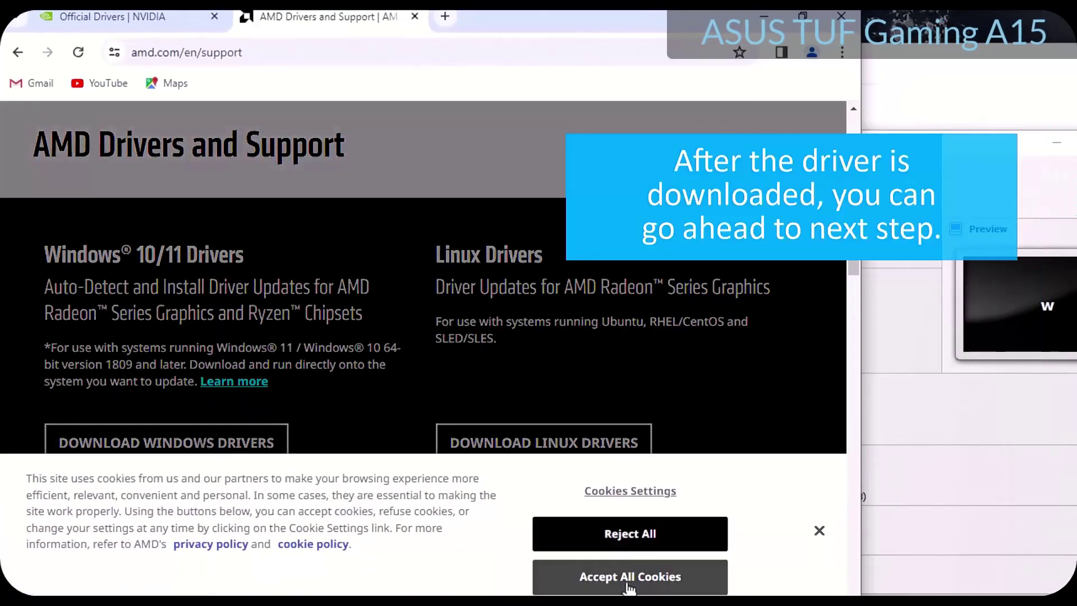
pyautogui.click(629, 578)
pyautogui.scroll(-4, 386, 378)
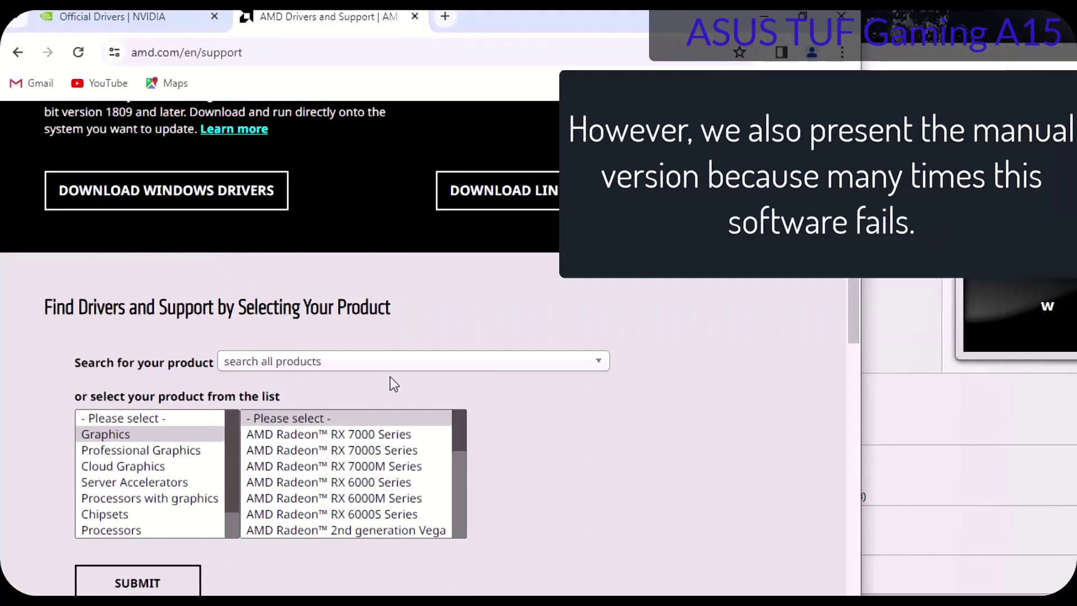
pyautogui.scroll(-2, 390, 376)
pyautogui.scroll(-5, 391, 375)
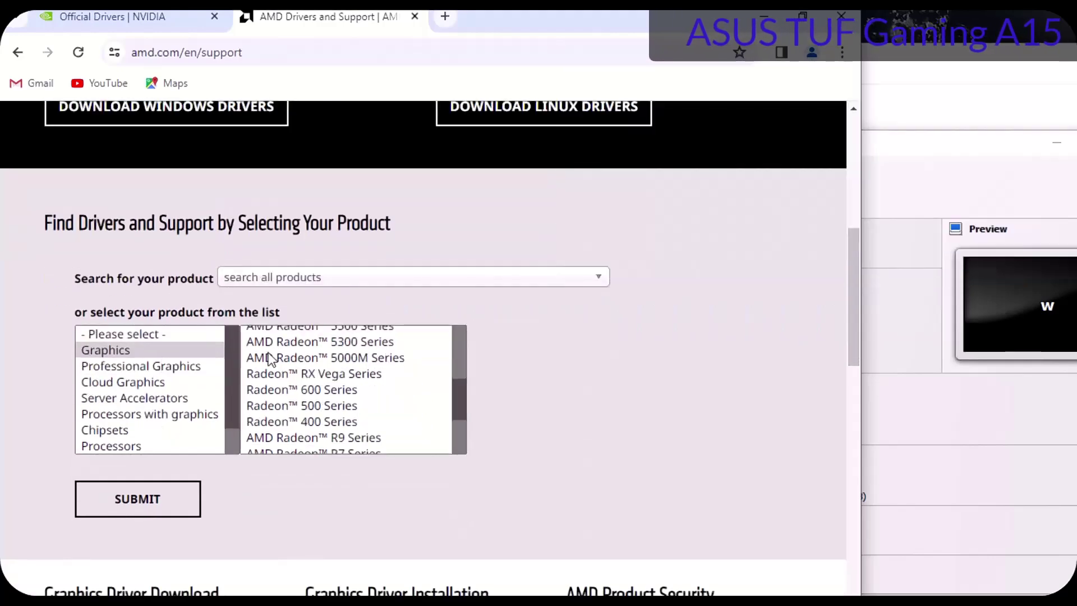
pyautogui.scroll(-3, 370, 418)
pyautogui.scroll(12, 362, 388)
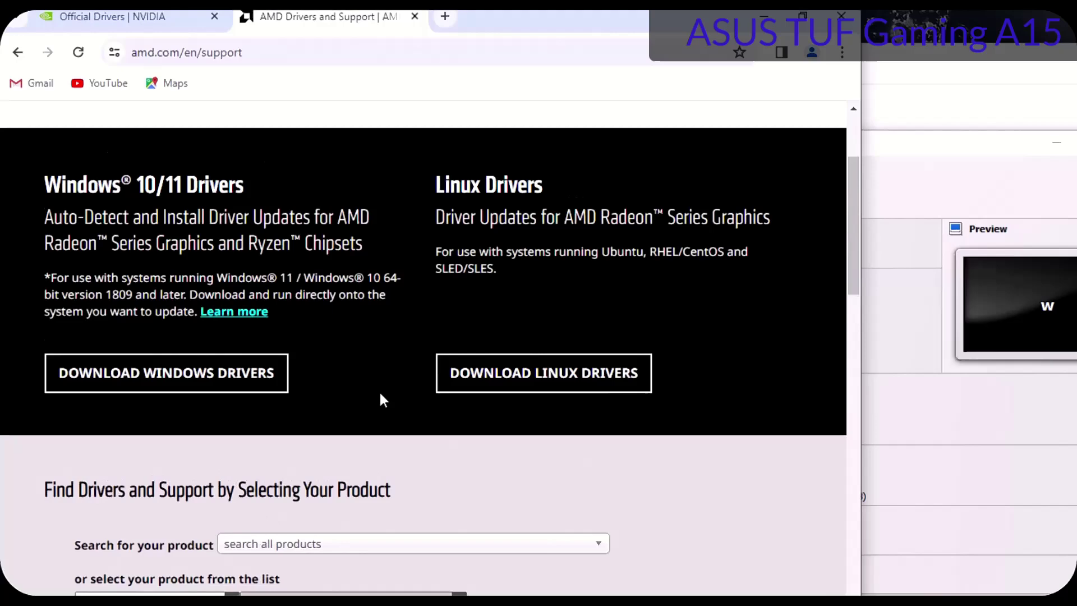
pyautogui.click(153, 502)
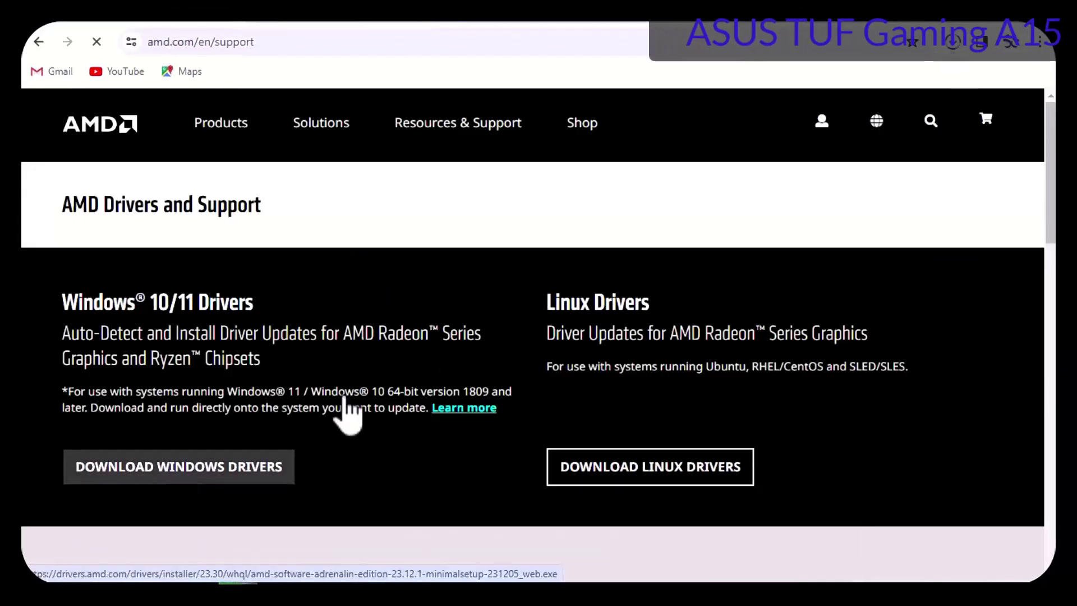
pyautogui.click(953, 43)
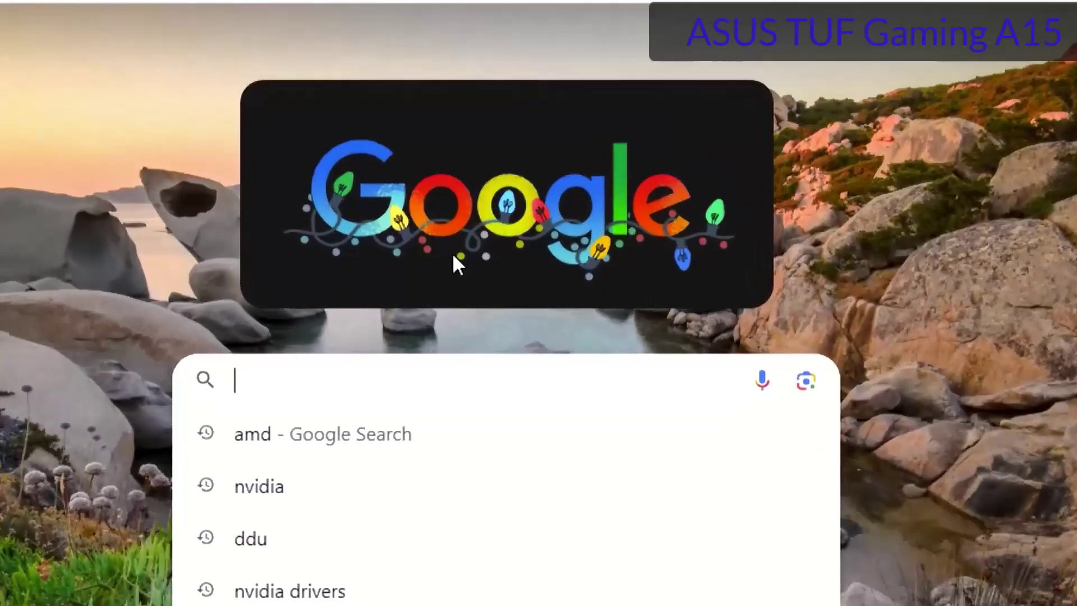
# - Search 'intel drivers', open Download Intel Drivers and Software, and accept cookies
pyautogui.write('intel')
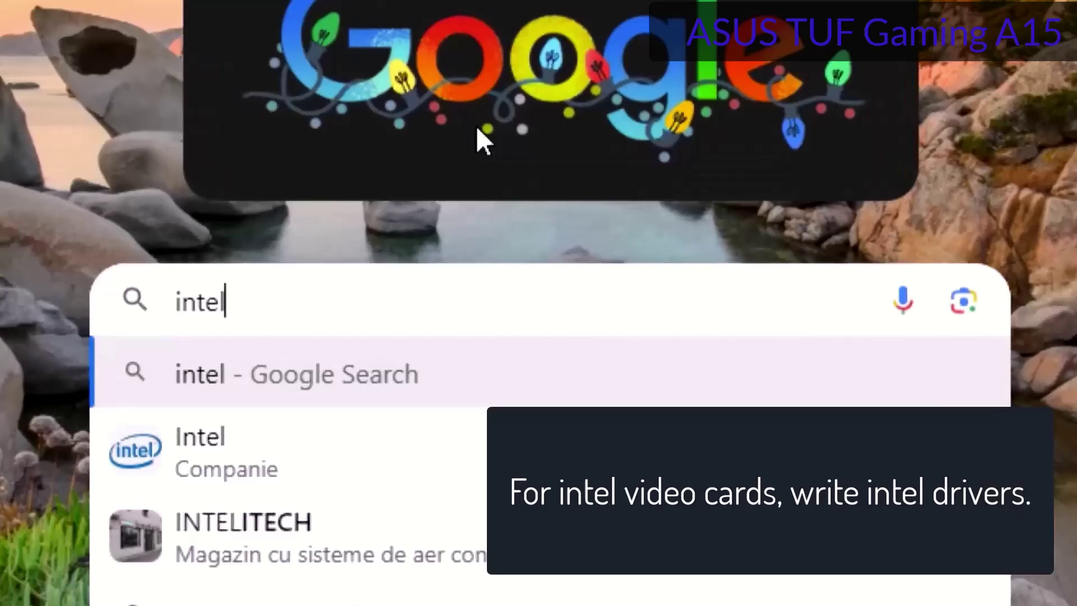
pyautogui.write(' driov')
pyautogui.press('BackSpace')
pyautogui.press('BackSpace')
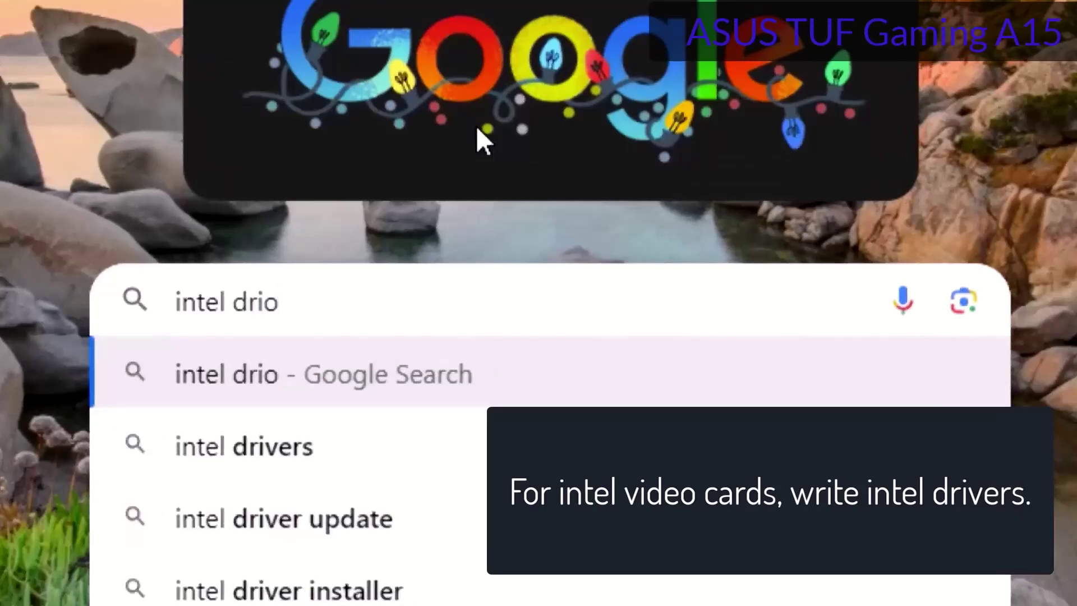
pyautogui.write('ve')
pyautogui.press('Return')
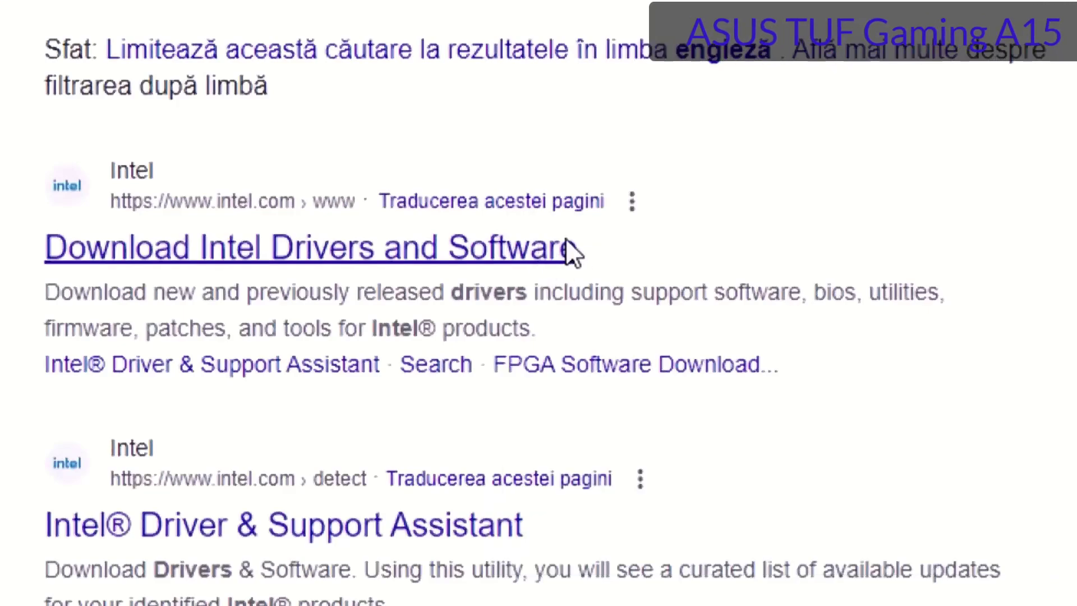
pyautogui.click(570, 248)
pyautogui.scroll(-3, 583, 418)
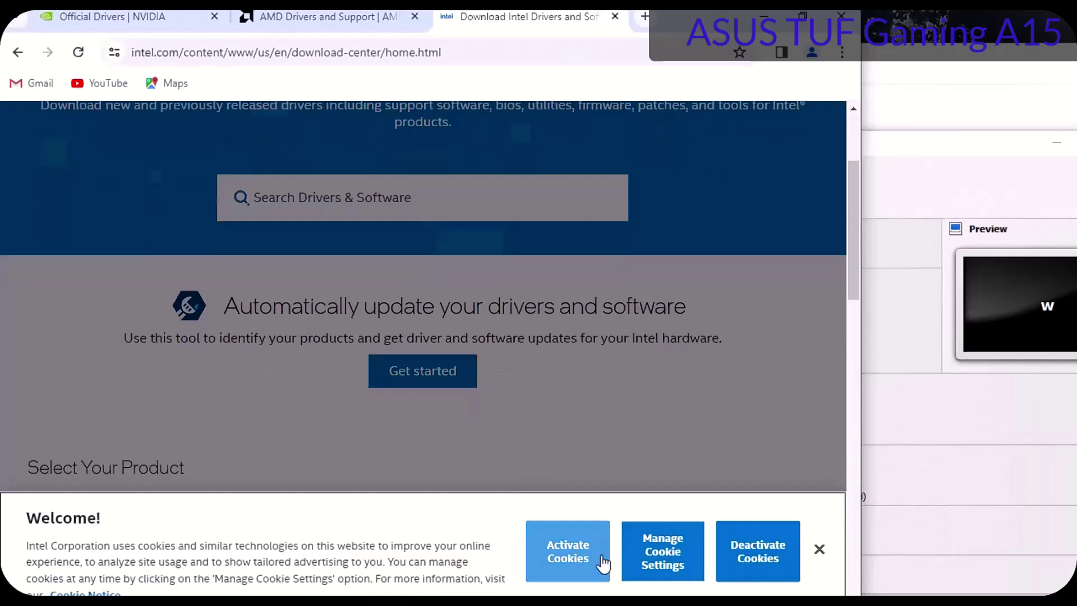
pyautogui.click(571, 559)
# - Browse Graphics downloads filtered by product 'uhd' to Intel UHD Graphics 750
pyautogui.scroll(-3, 478, 421)
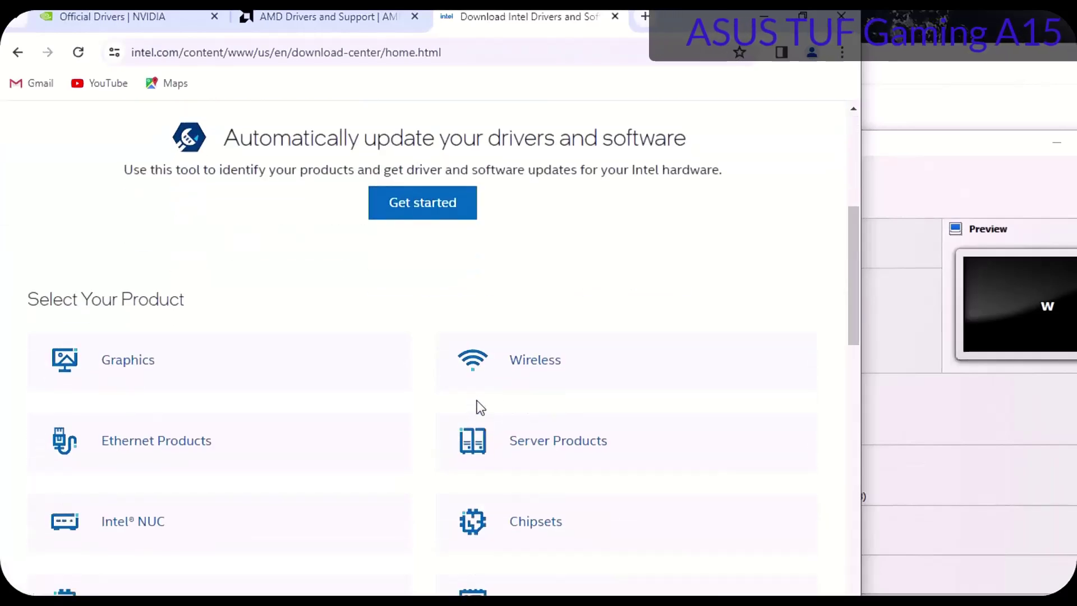
pyautogui.click(126, 371)
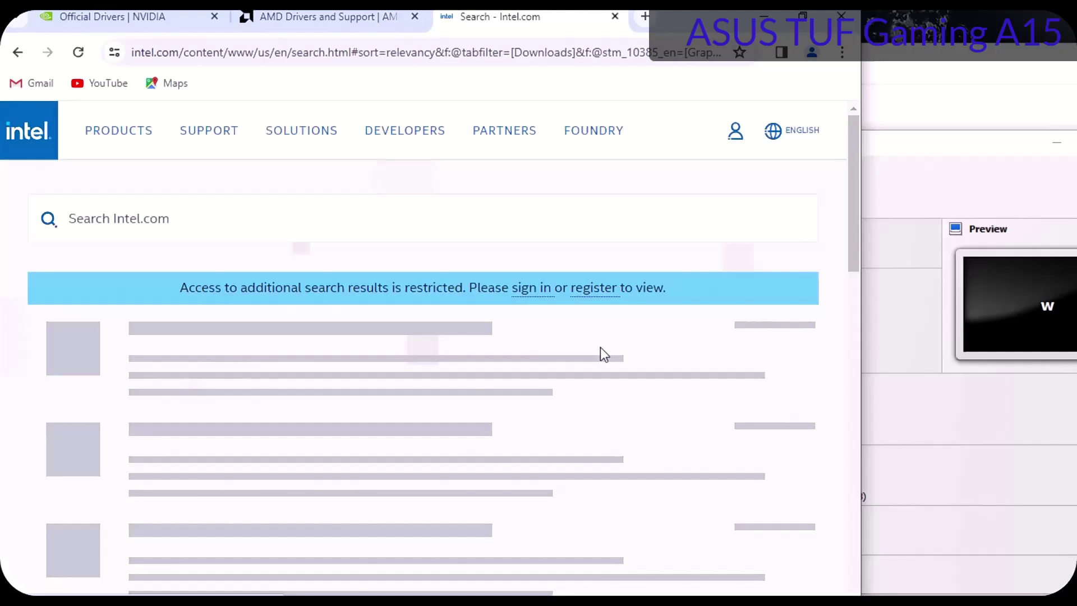
pyautogui.scroll(-2, 601, 347)
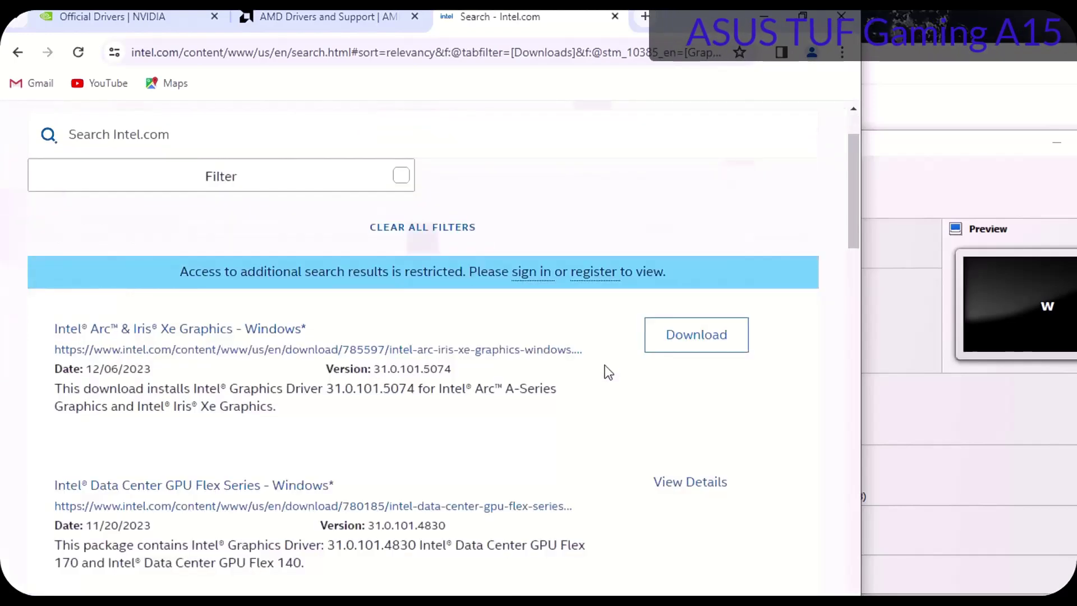
pyautogui.click(220, 214)
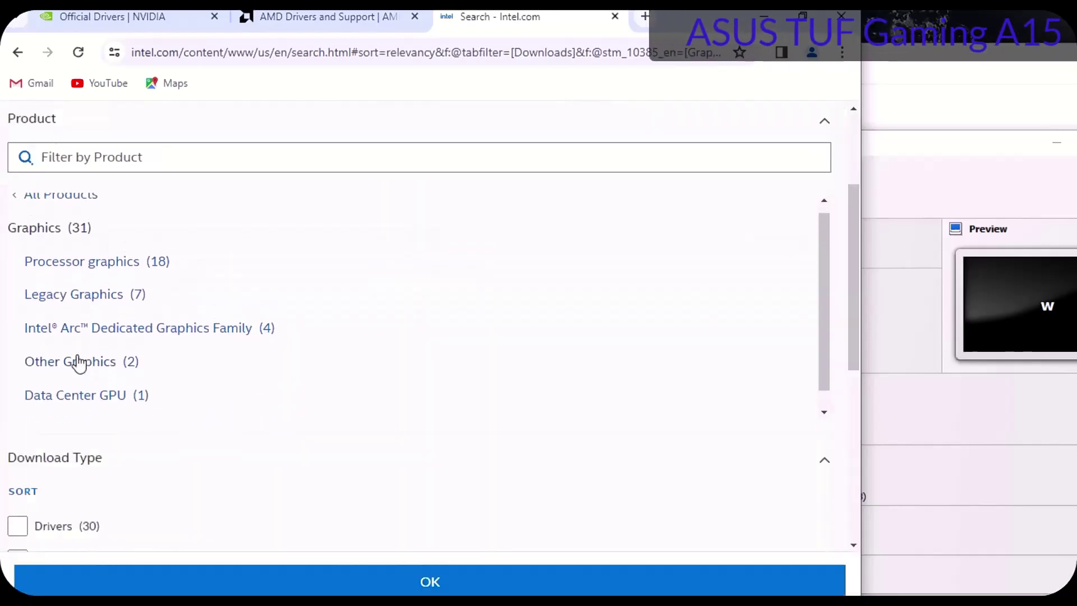
pyautogui.click(124, 157)
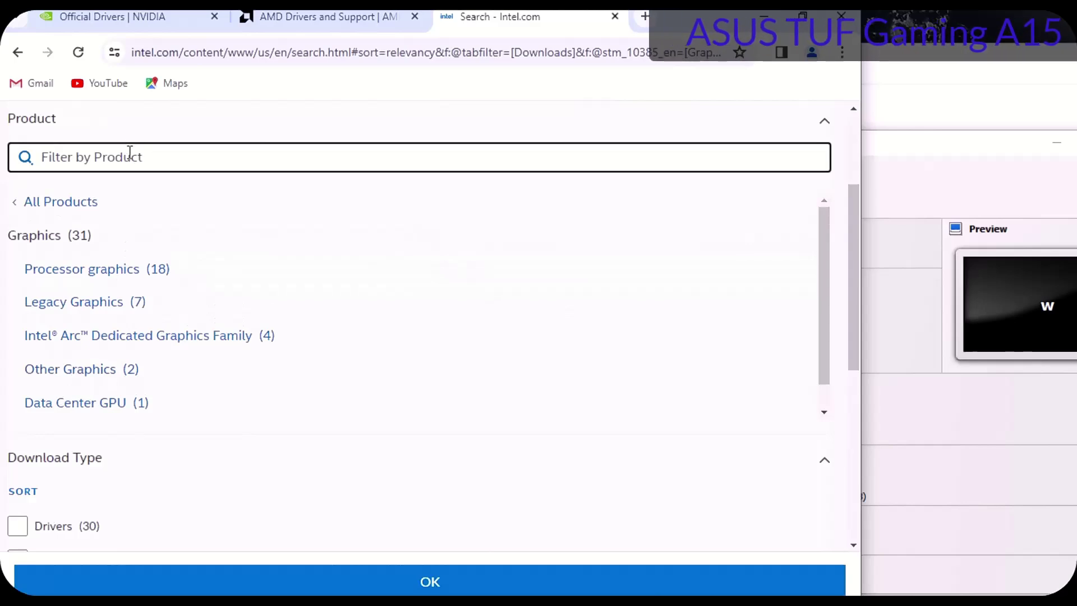
pyautogui.write('uh')
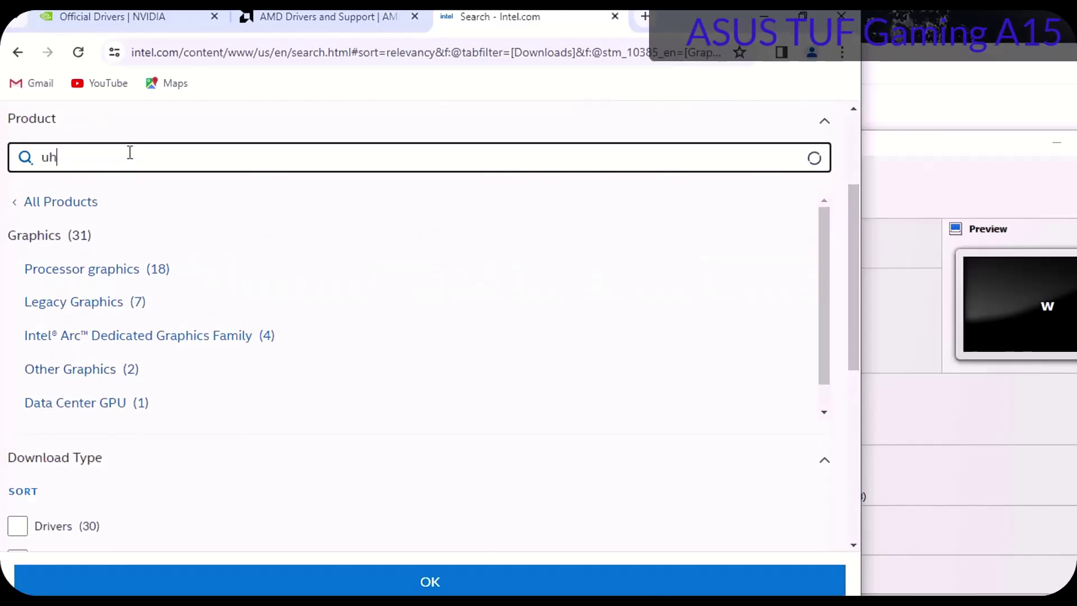
pyautogui.write('d')
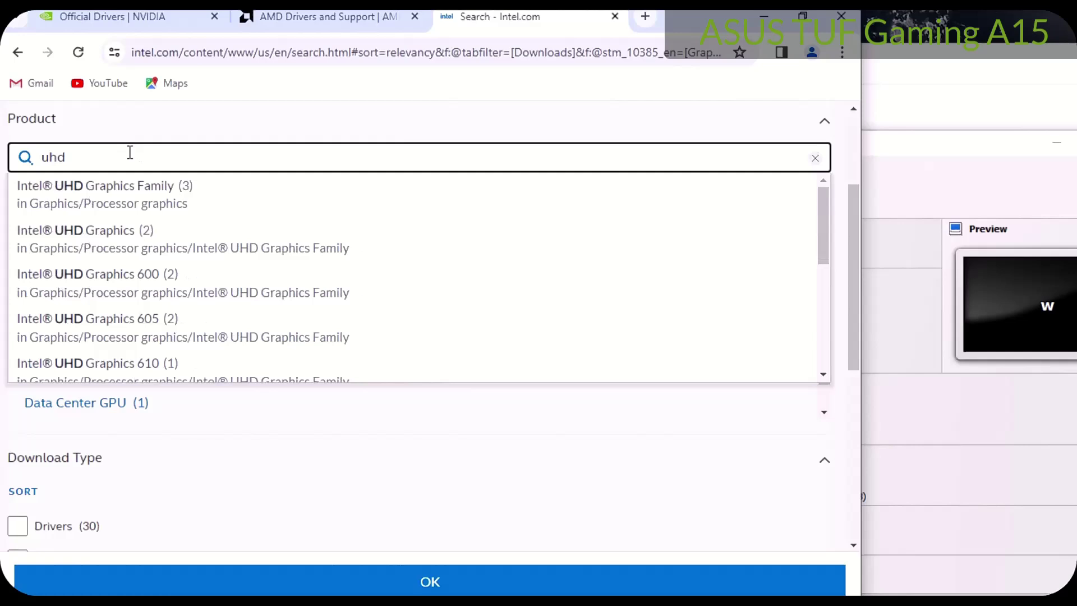
pyautogui.scroll(-5, 203, 268)
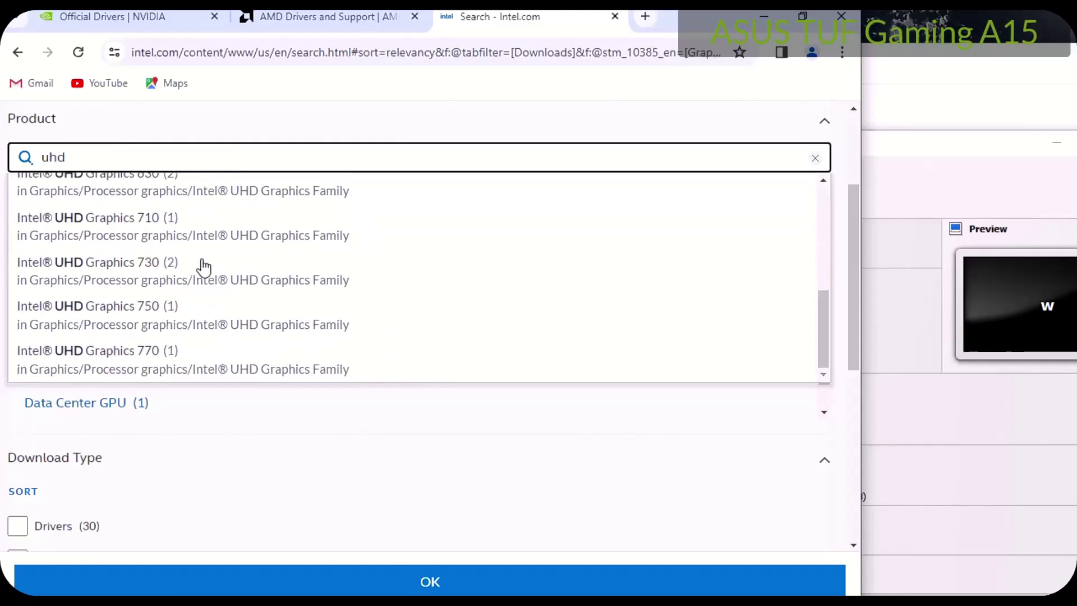
pyautogui.click(206, 319)
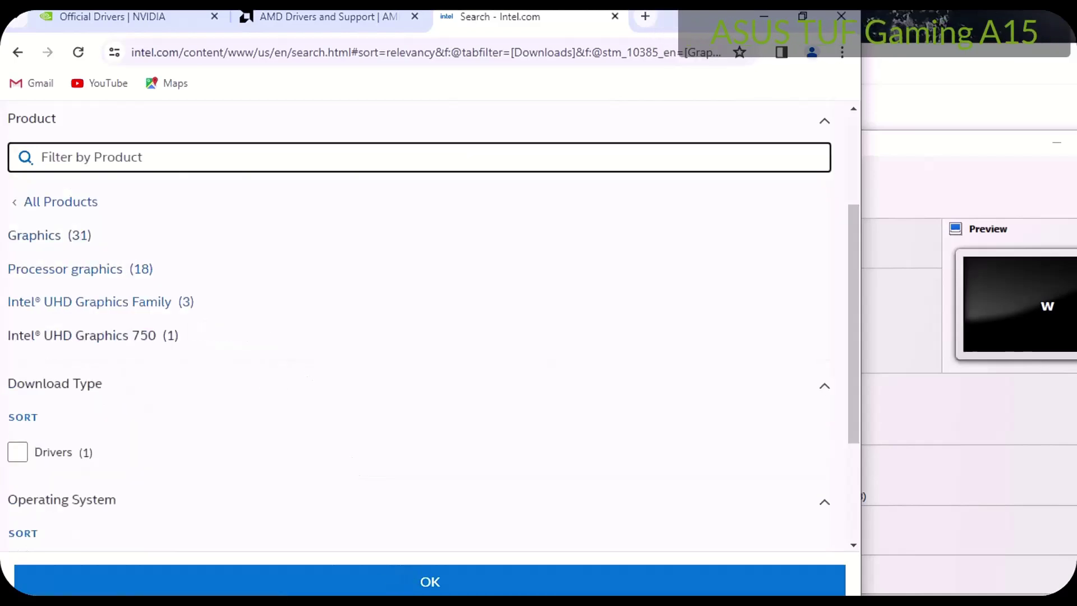
pyautogui.click(432, 582)
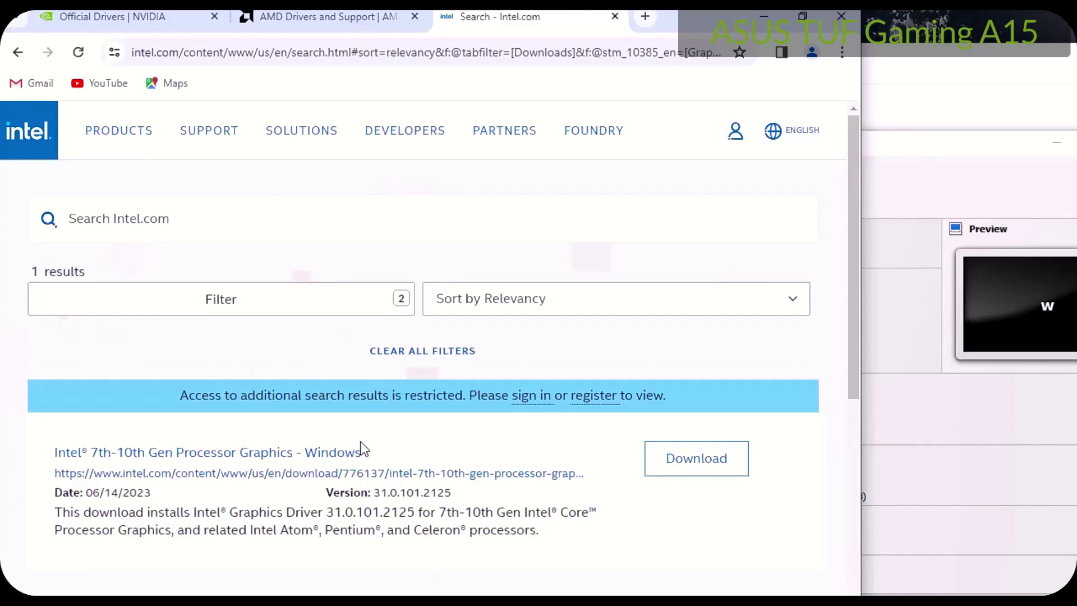
pyautogui.scroll(-2, 370, 446)
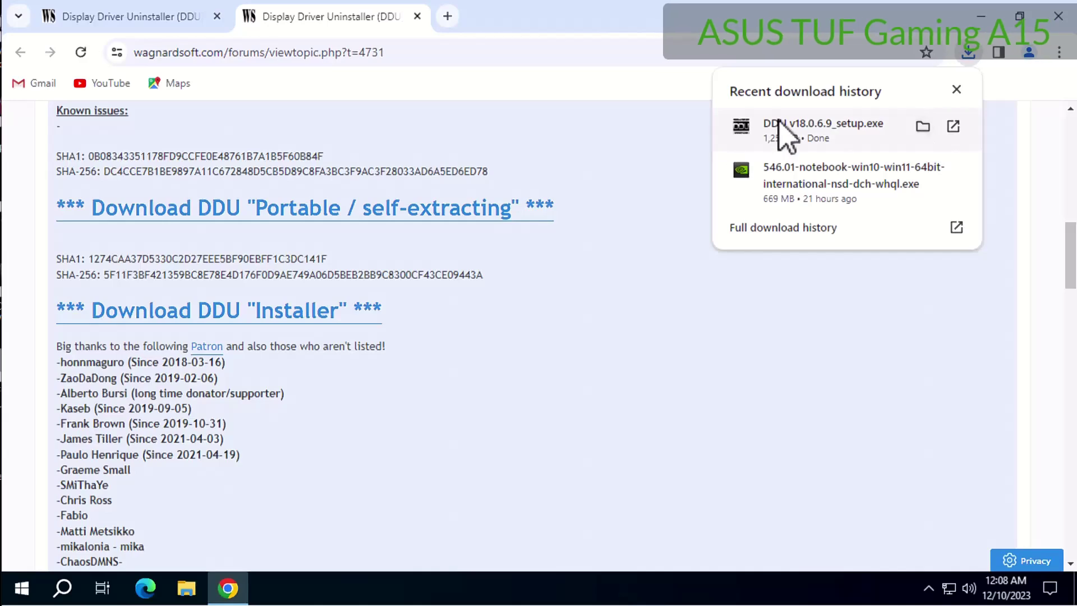
# - Launch the DDU v18.0.6.9 setup from Chrome's downloads list
pyautogui.click(778, 124)
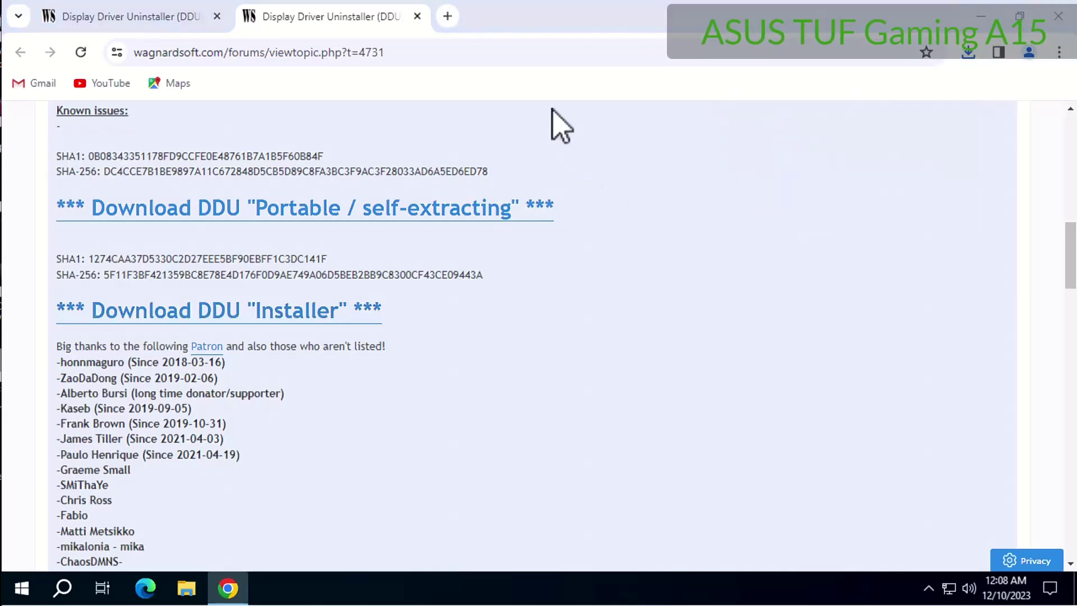
# - Install DDU 18.0.6.9 to the default location, close Chrome, and finish without the readme so DDU runs
pyautogui.click(638, 428)
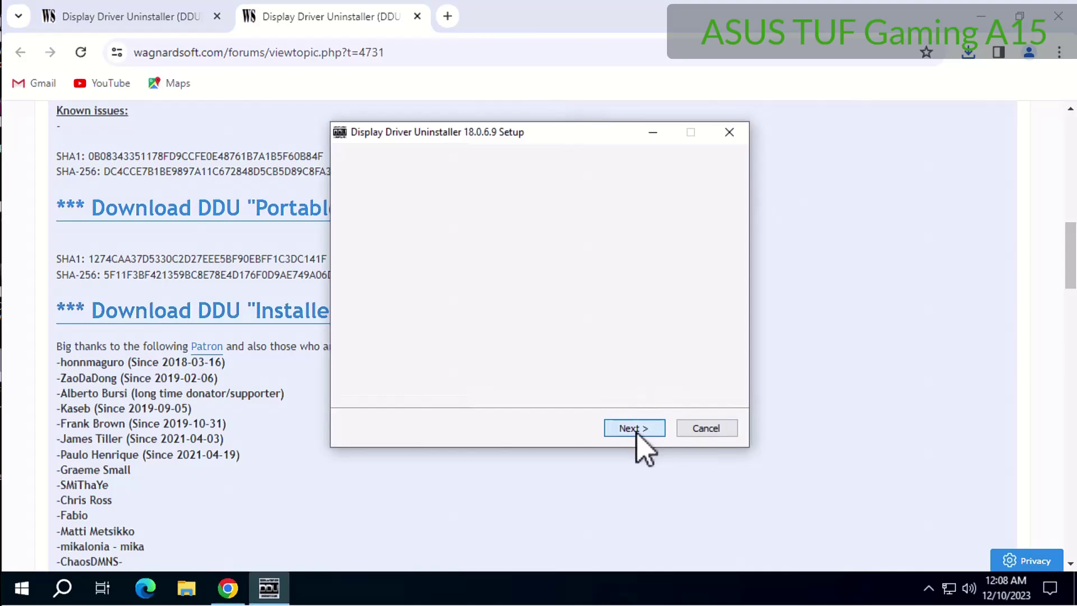
pyautogui.click(638, 428)
pyautogui.click(636, 430)
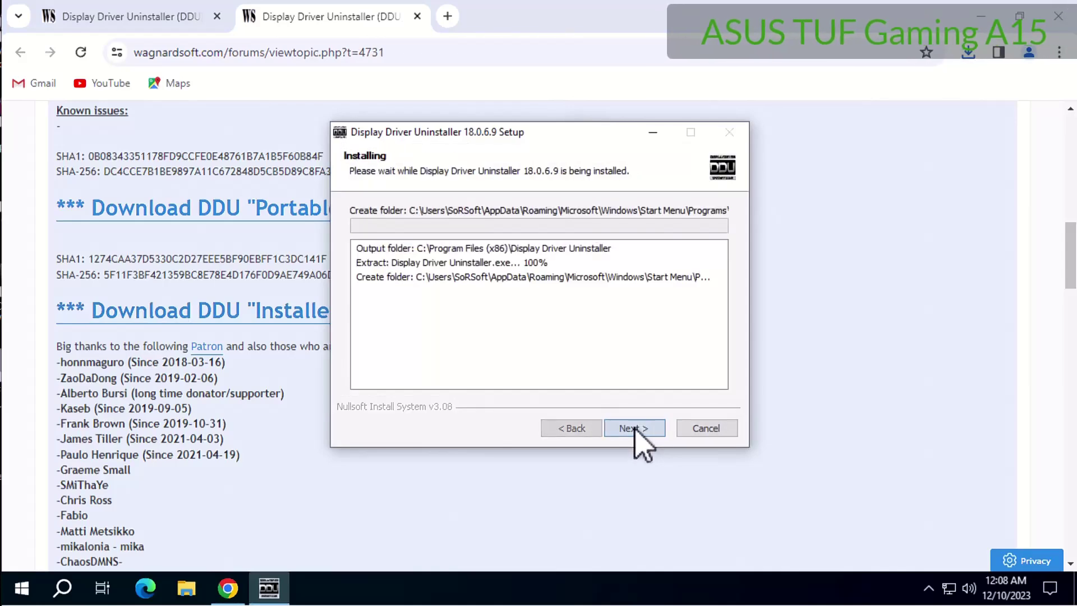
pyautogui.click(1069, 15)
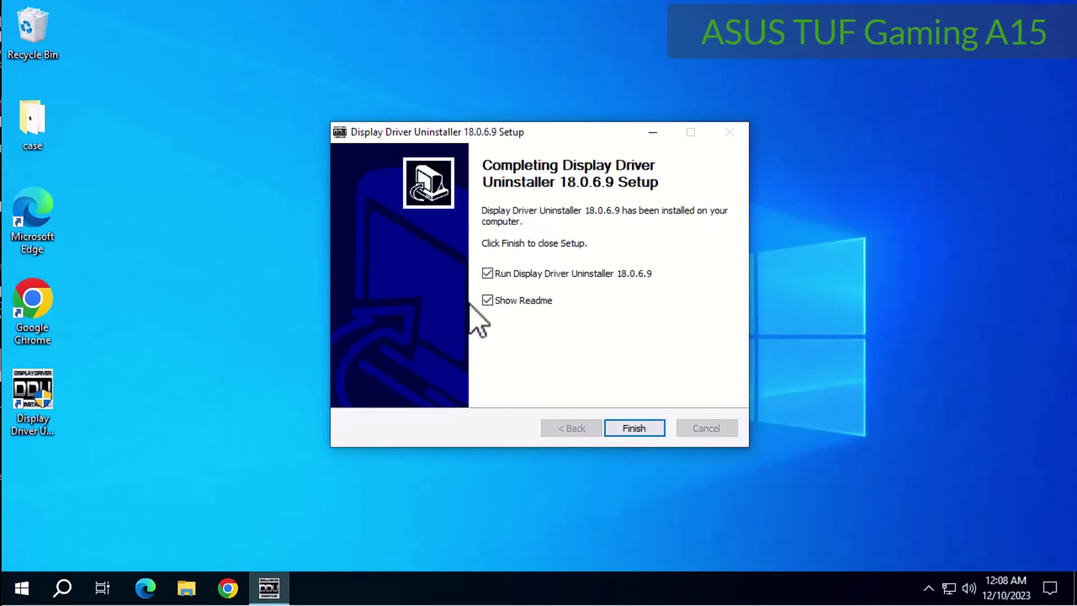
pyautogui.click(488, 300)
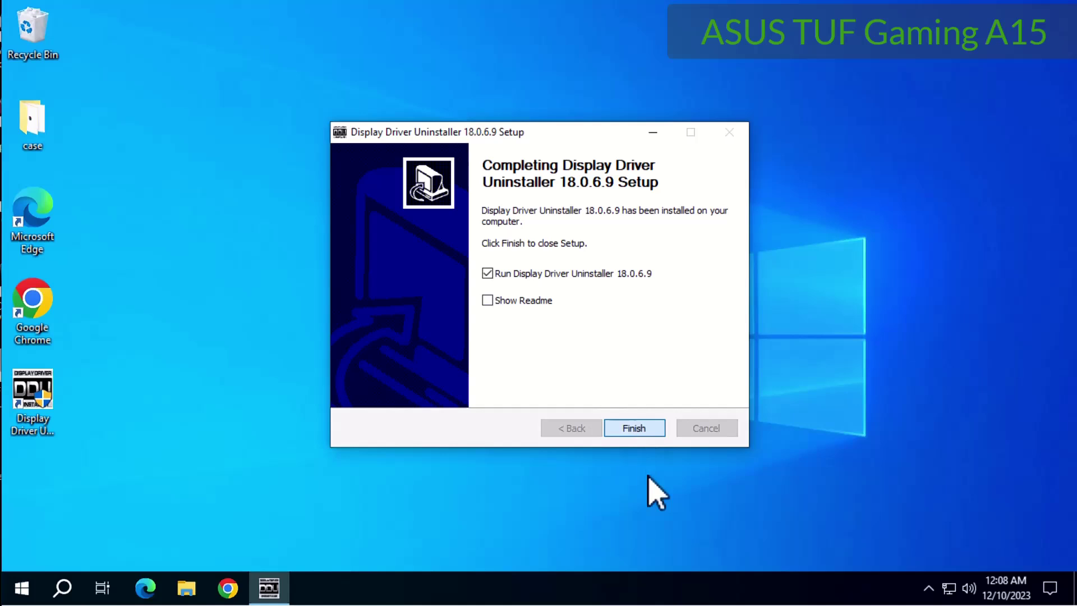
pyautogui.click(640, 430)
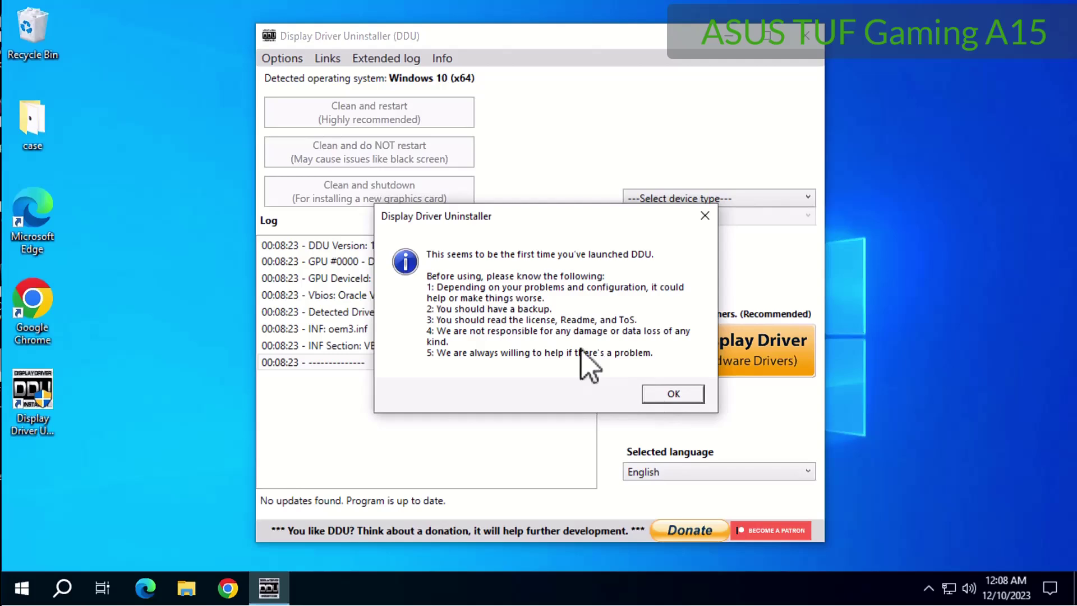
# - Dismiss DDU's notice and Options, choose GPU and NVIDIA, then Clean and restart
pyautogui.click(682, 397)
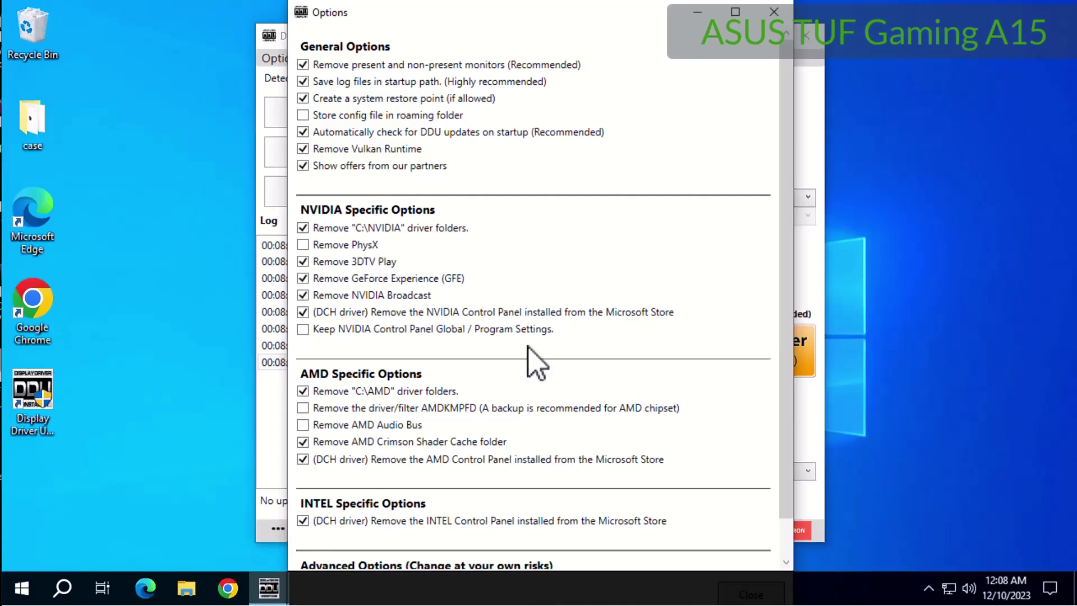
pyautogui.scroll(-1, 536, 368)
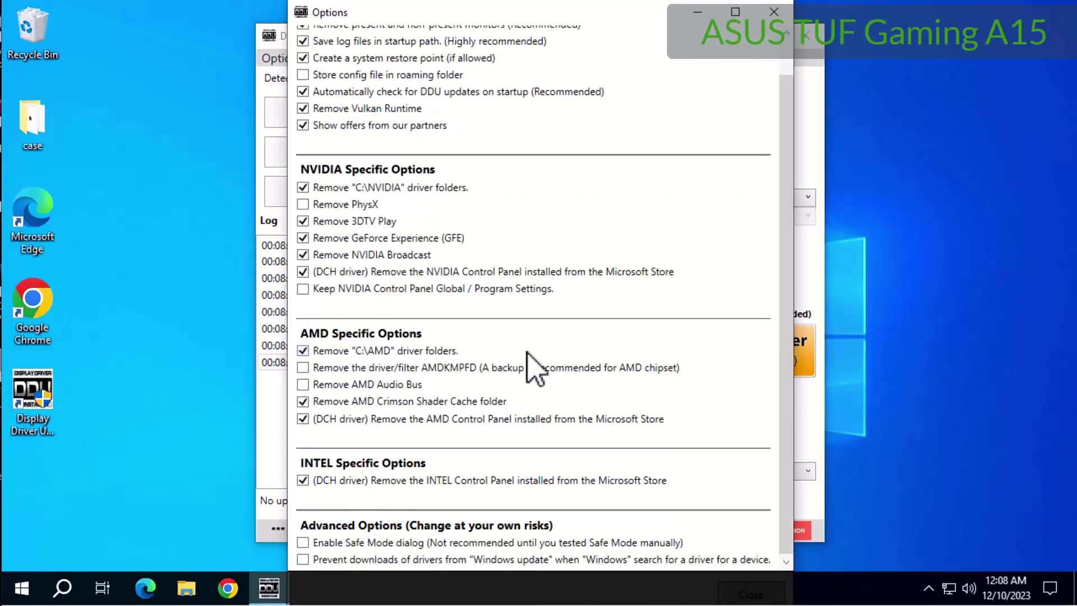
pyautogui.click(750, 594)
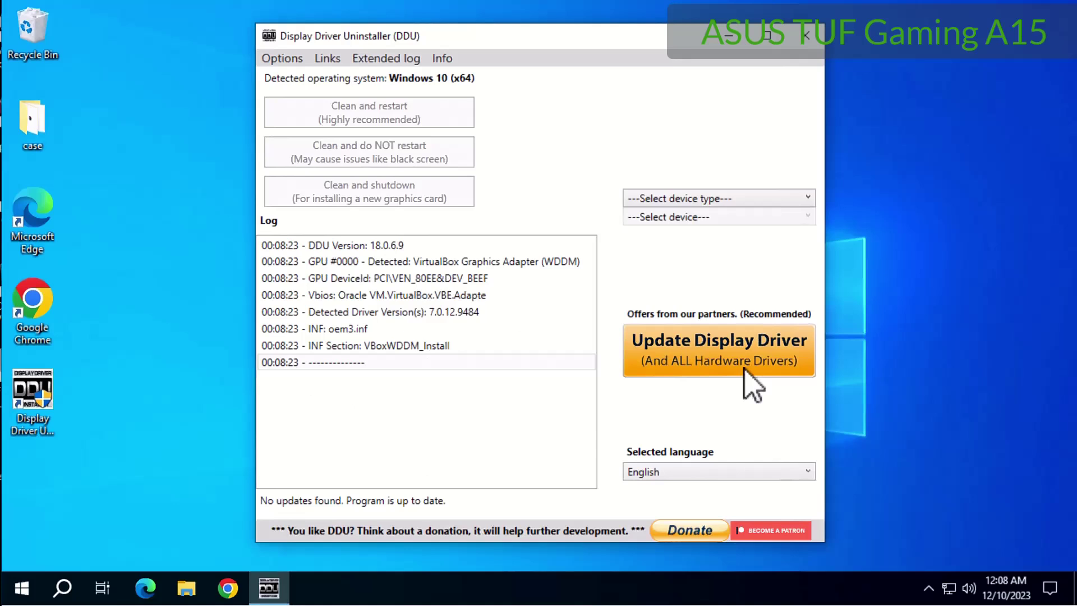
pyautogui.click(752, 199)
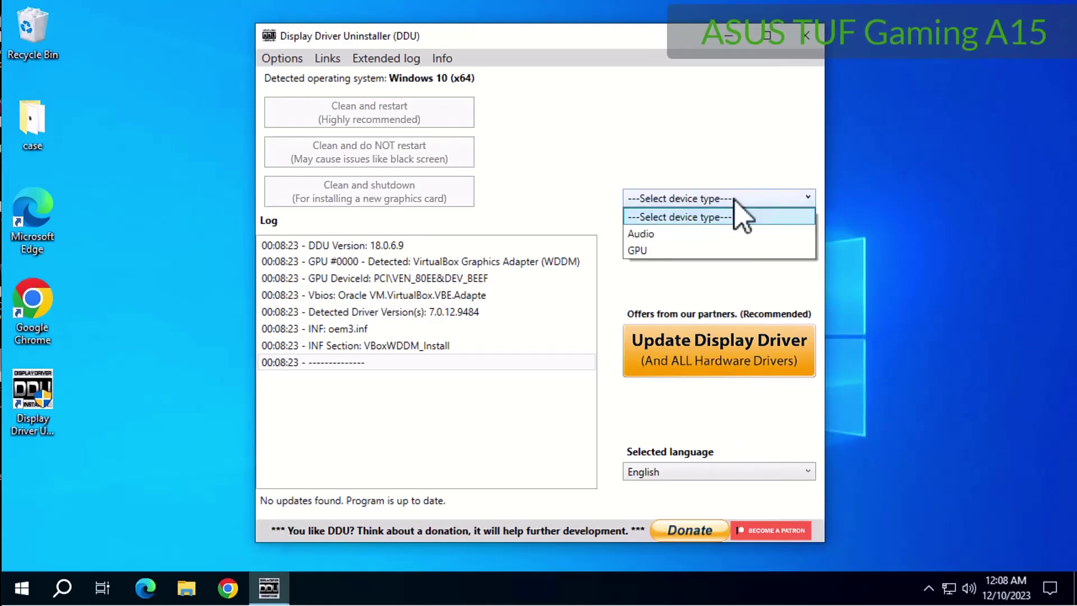
pyautogui.click(692, 251)
pyautogui.click(703, 220)
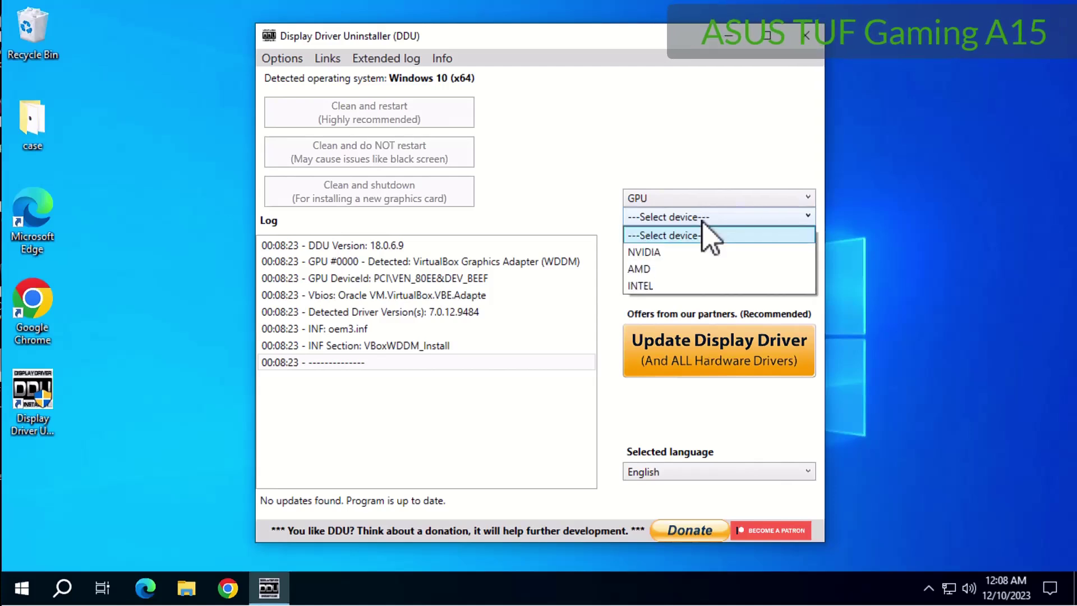
pyautogui.click(681, 254)
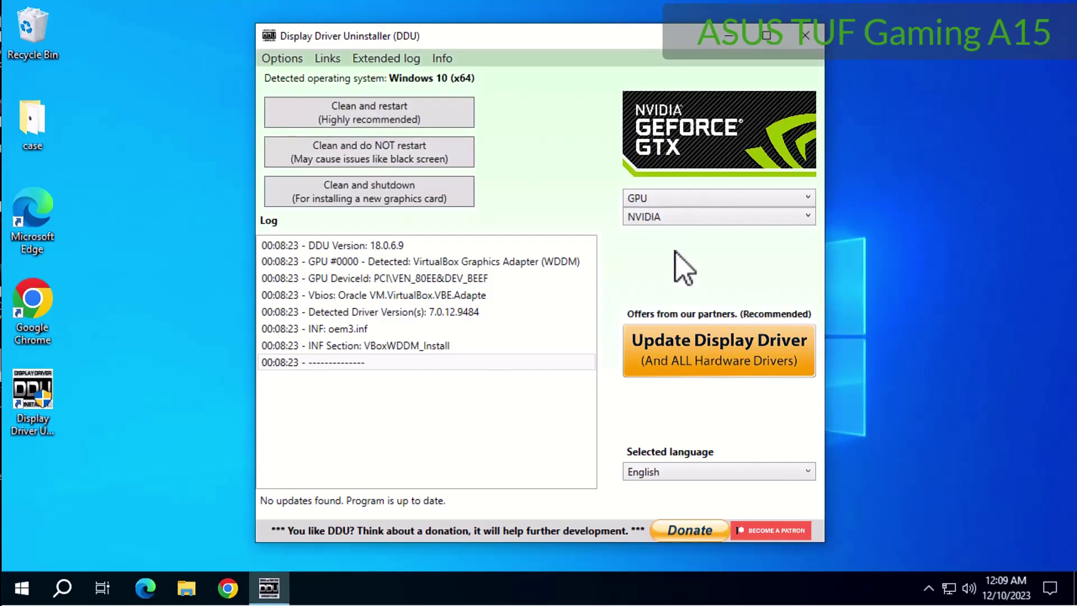
pyautogui.click(392, 119)
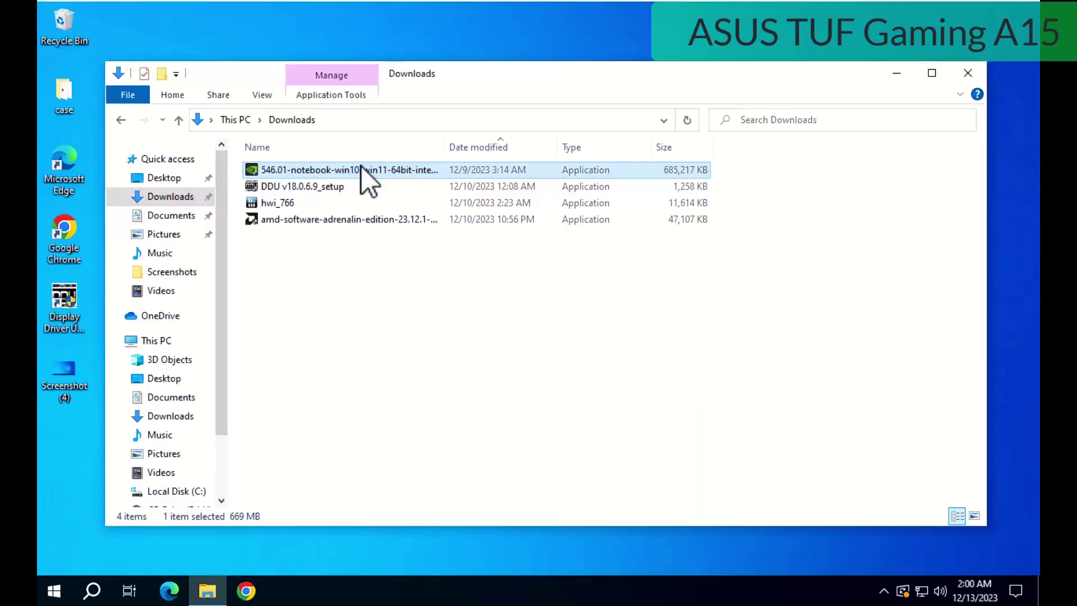
# - Launch the NVIDIA, AMD Adrenalin and Intel gfx_win_101.5074 driver installers from Downloads
pyautogui.doubleClick(361, 166)
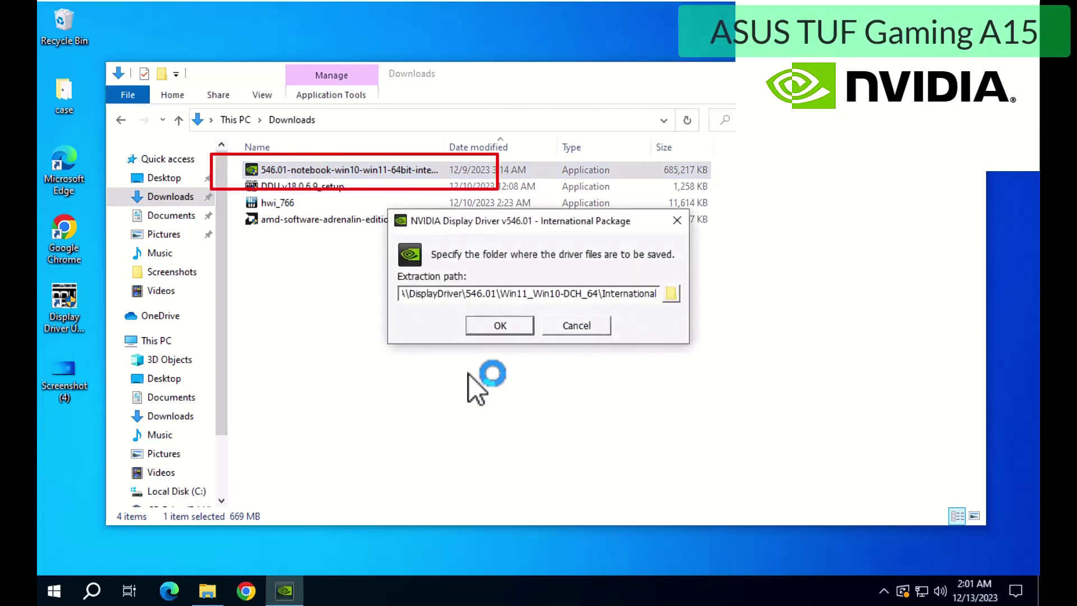
pyautogui.click(491, 316)
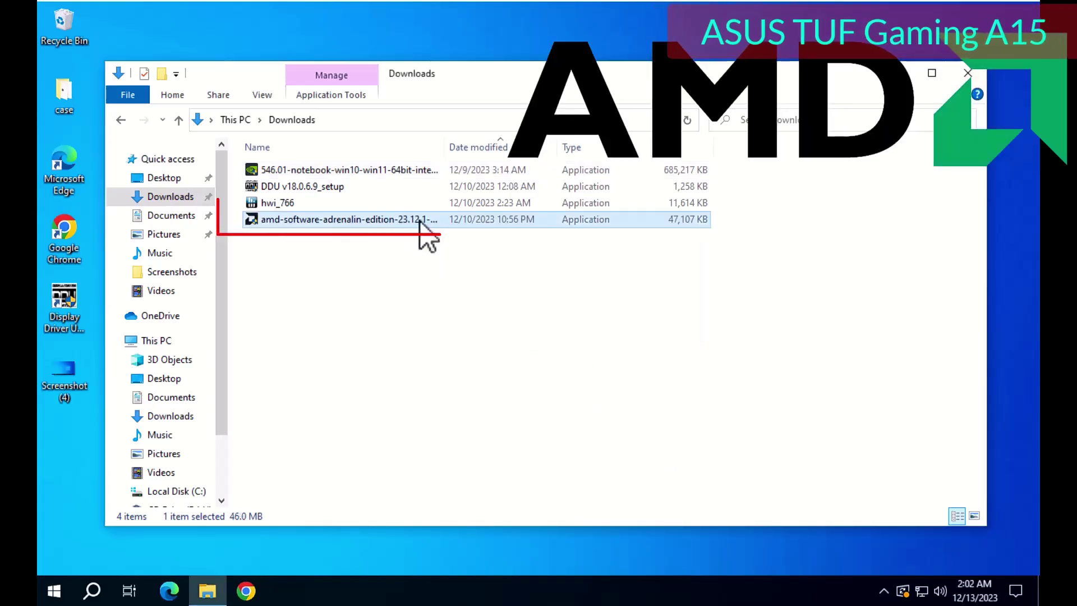
pyautogui.doubleClick(419, 221)
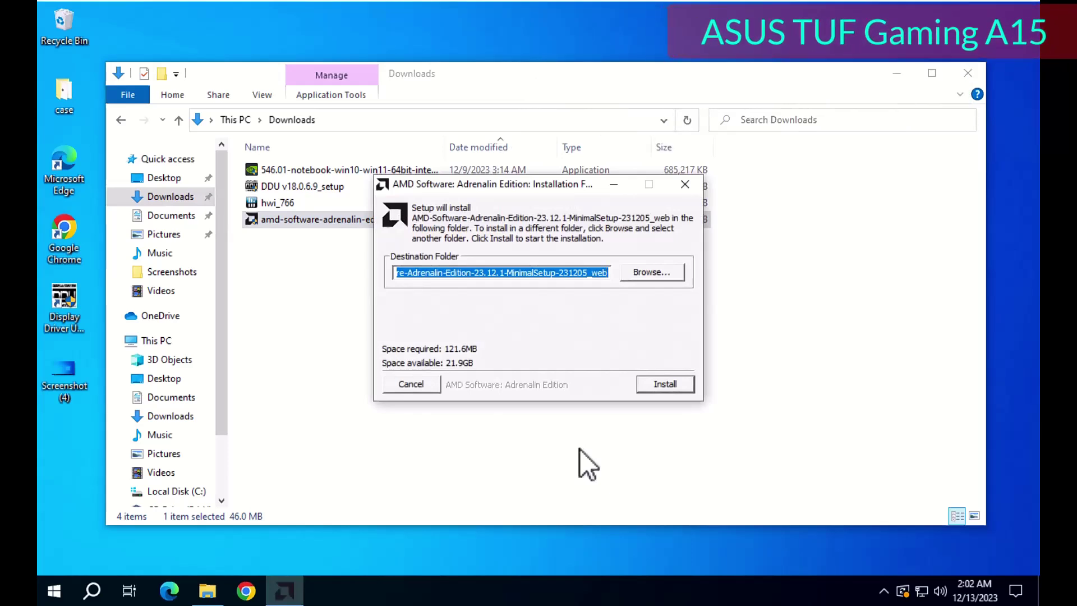
pyautogui.click(667, 385)
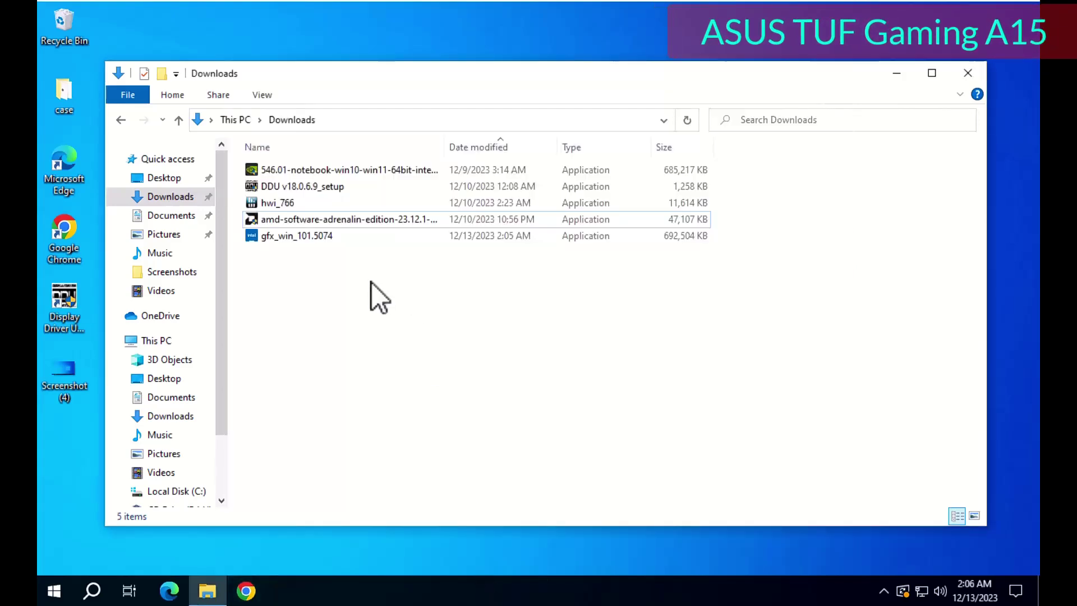
pyautogui.doubleClick(345, 240)
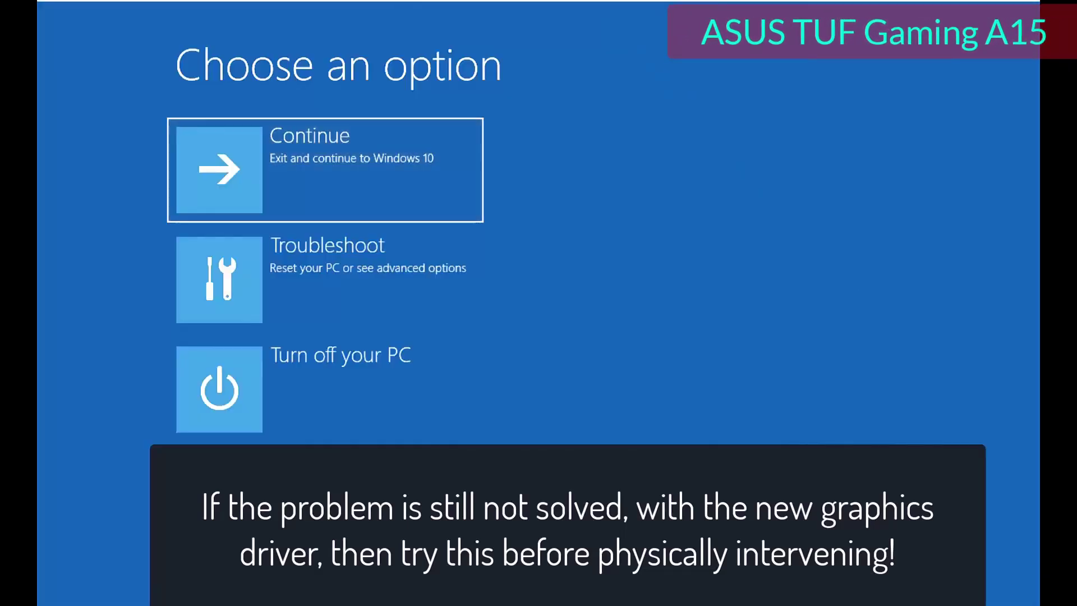
# - Try System Image Recovery under Troubleshoot > Advanced options, dismiss the no-image error and close its dialogs
pyautogui.click(358, 276)
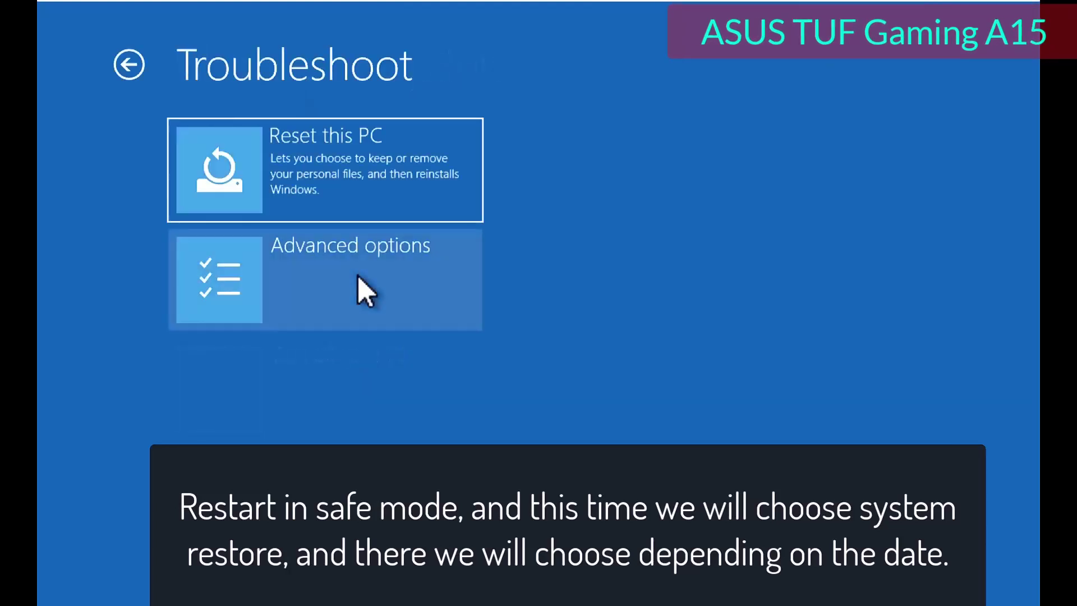
pyautogui.click(335, 270)
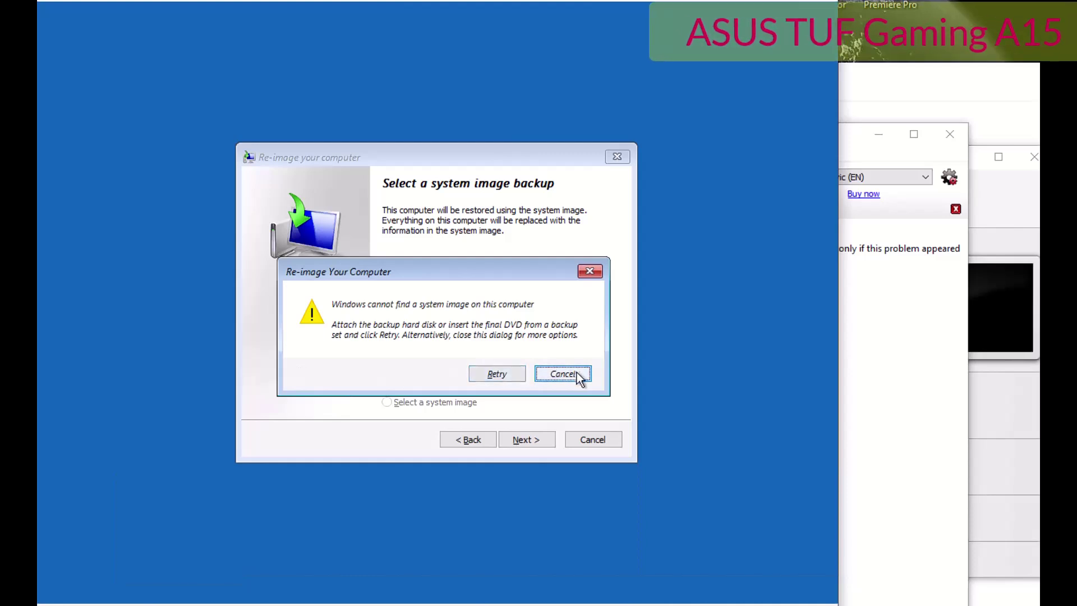
pyautogui.click(578, 375)
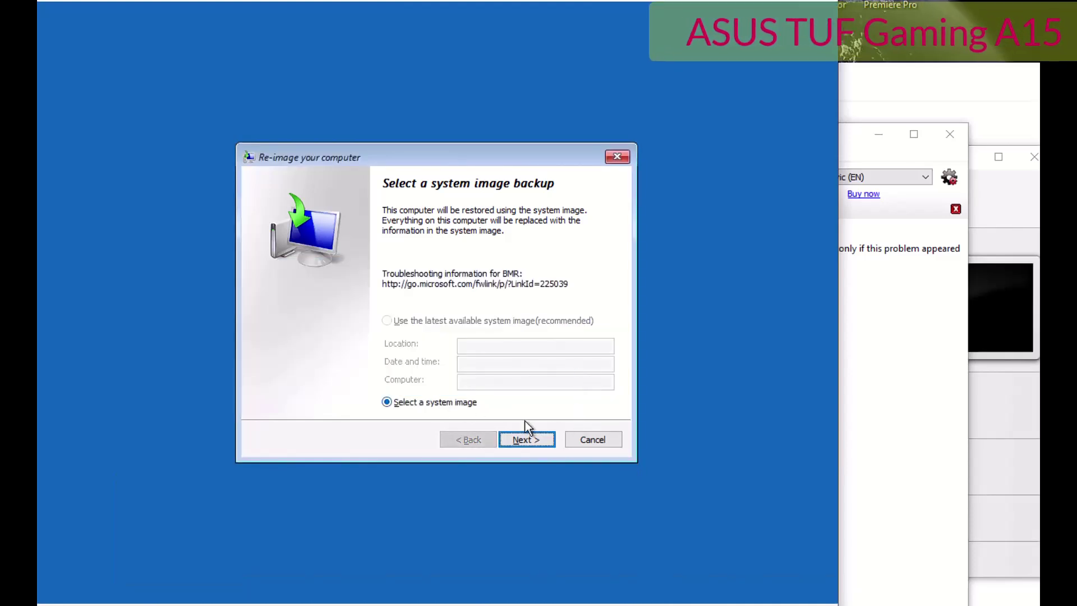
pyautogui.click(541, 438)
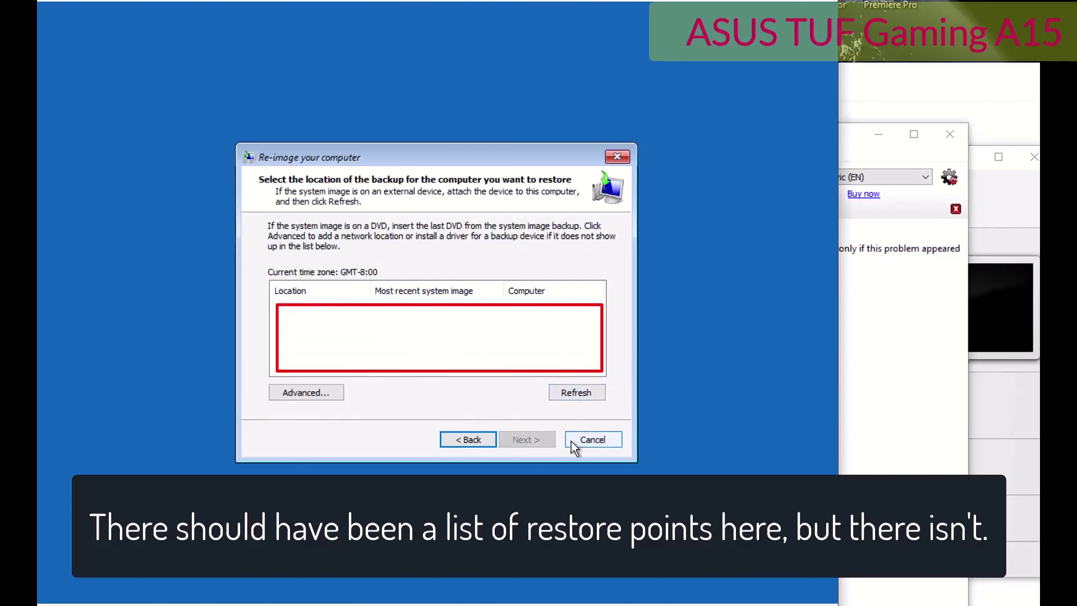
pyautogui.click(306, 392)
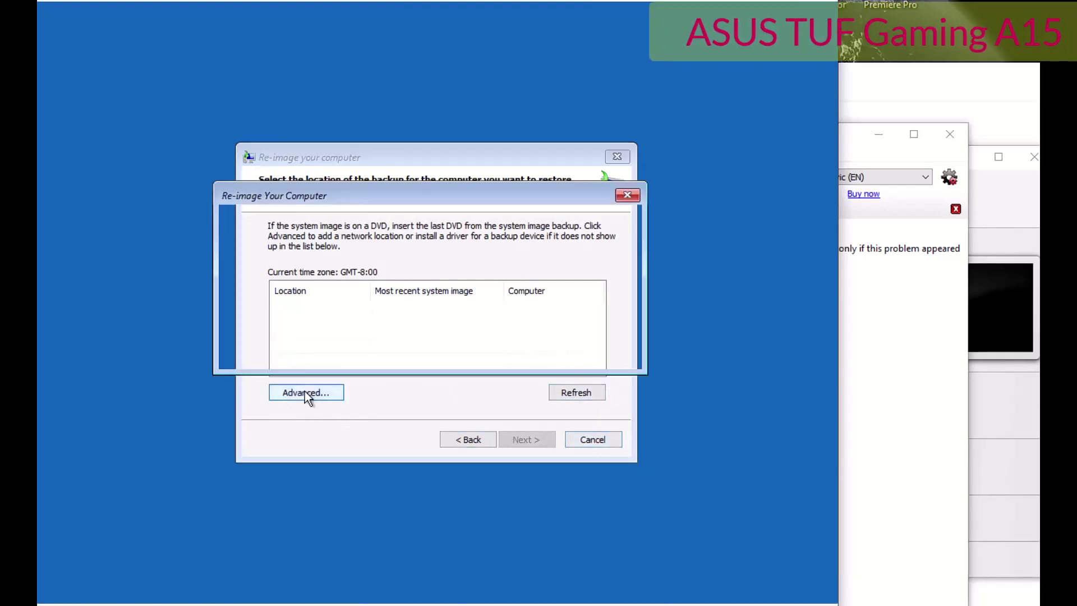
pyautogui.click(629, 195)
# - Close the re-image wizard, run System Restore from Advanced options, and cancel since no restore points exist
pyautogui.click(620, 158)
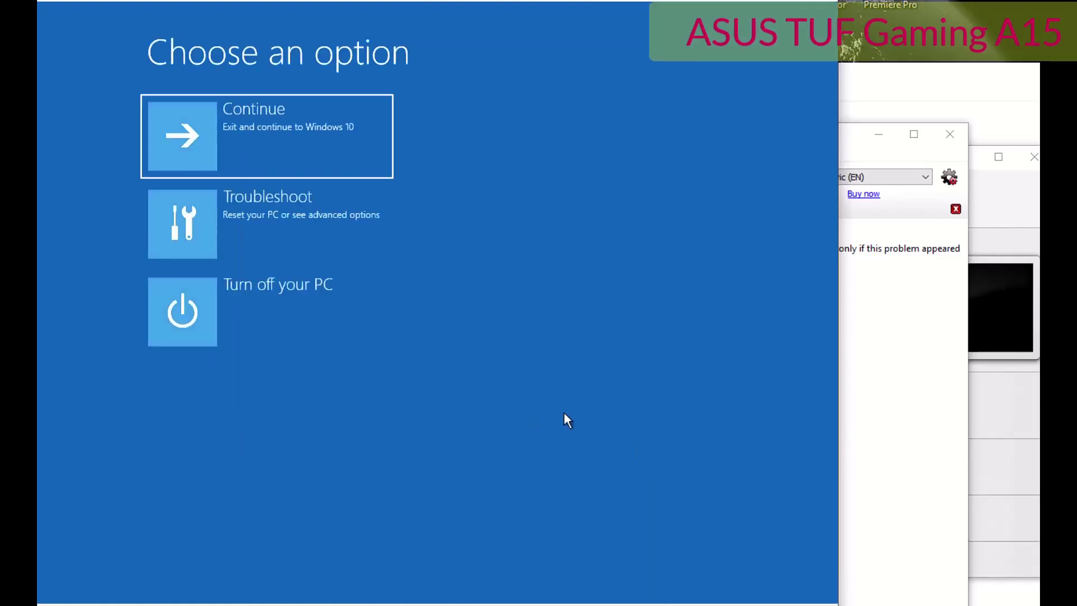
pyautogui.click(321, 223)
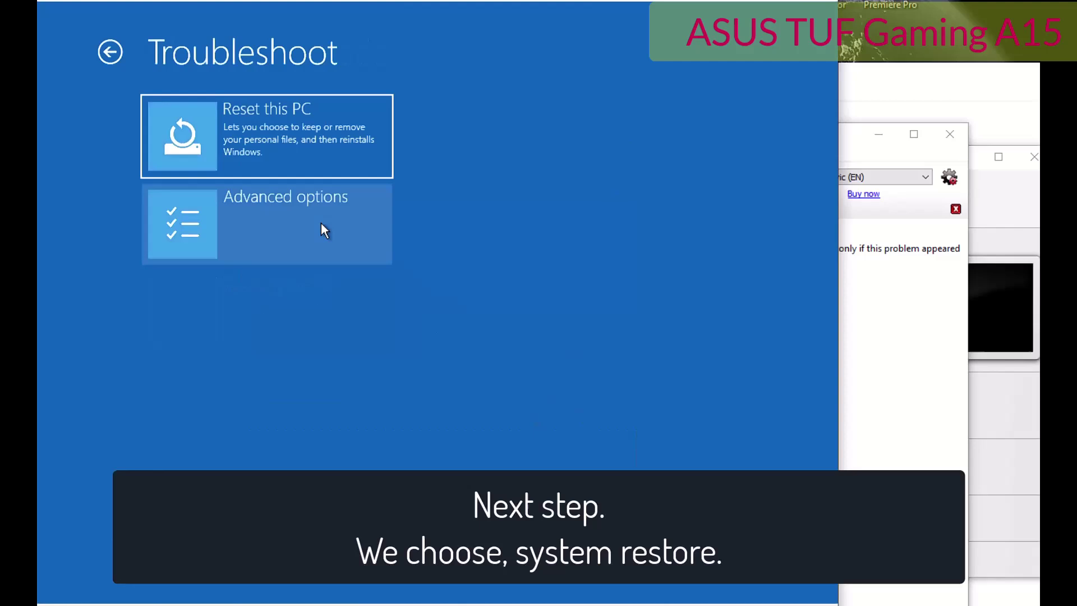
pyautogui.click(321, 223)
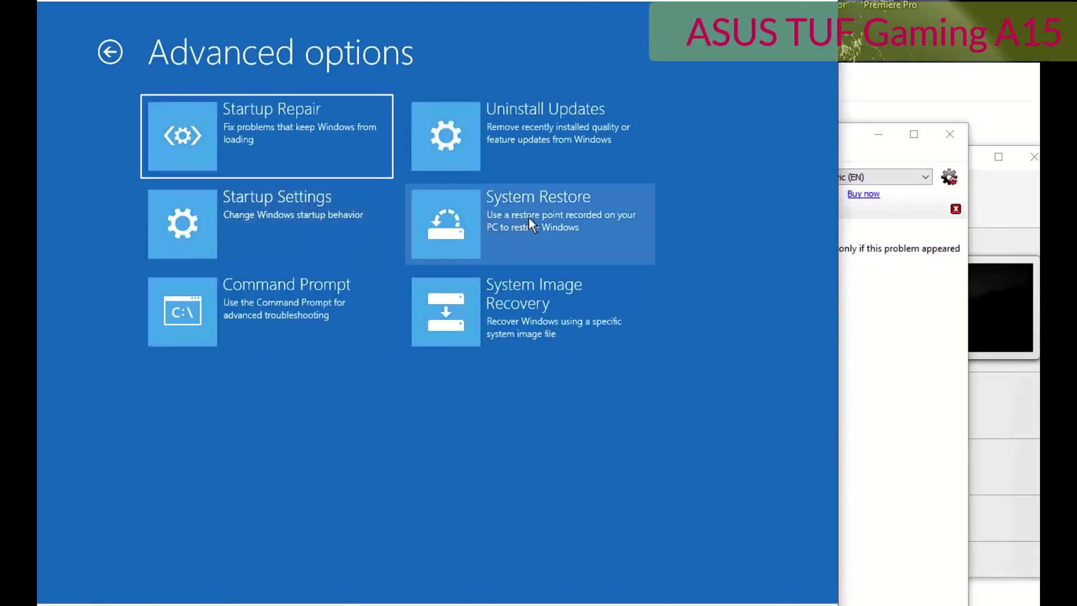
pyautogui.click(529, 224)
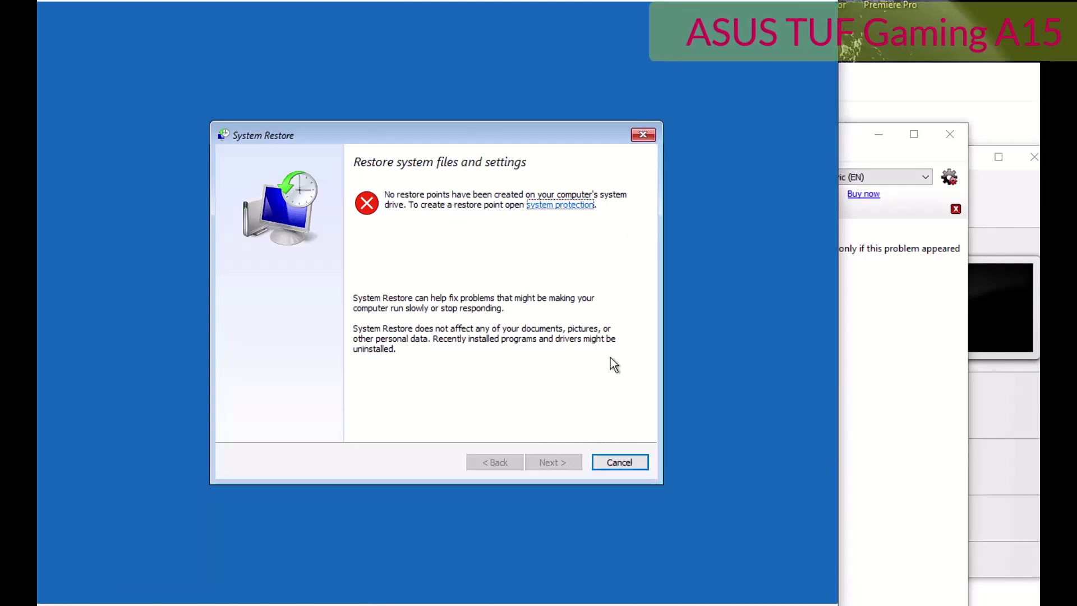
pyautogui.click(620, 462)
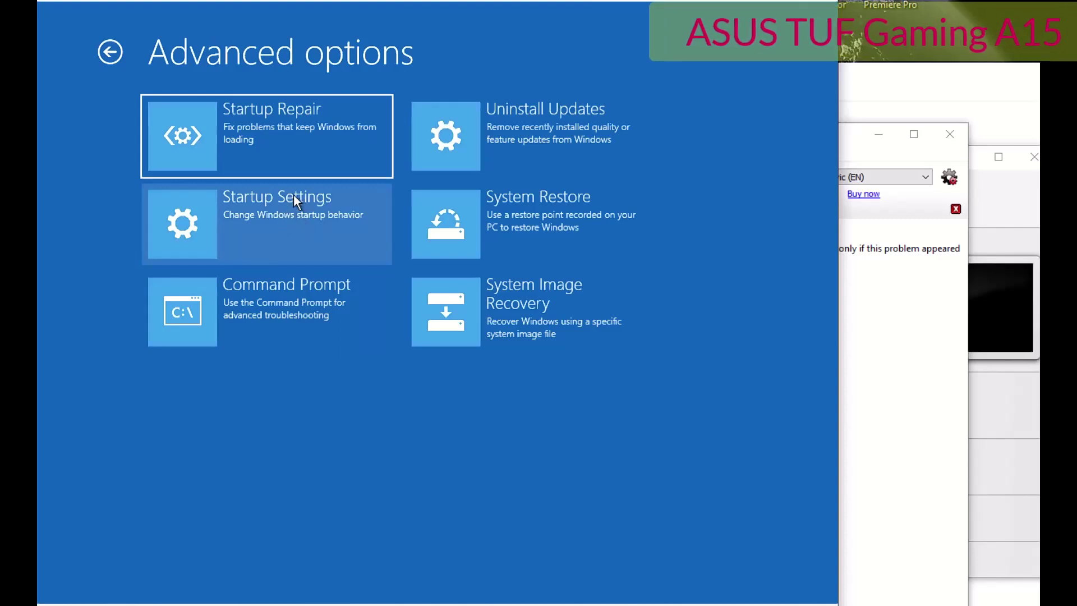
# - Choose the Uninstall Updates option on the Advanced options screen
pyautogui.click(587, 126)
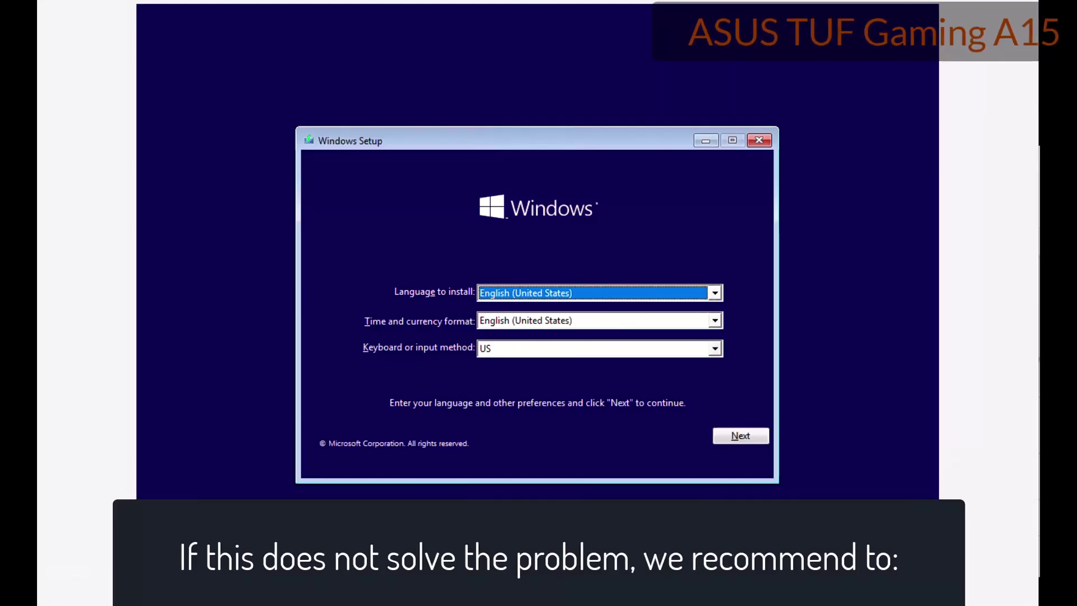
# - Start Windows Setup without a product key, choosing Windows 10 Pro, accepting the license, and picking Custom install
pyautogui.click(742, 436)
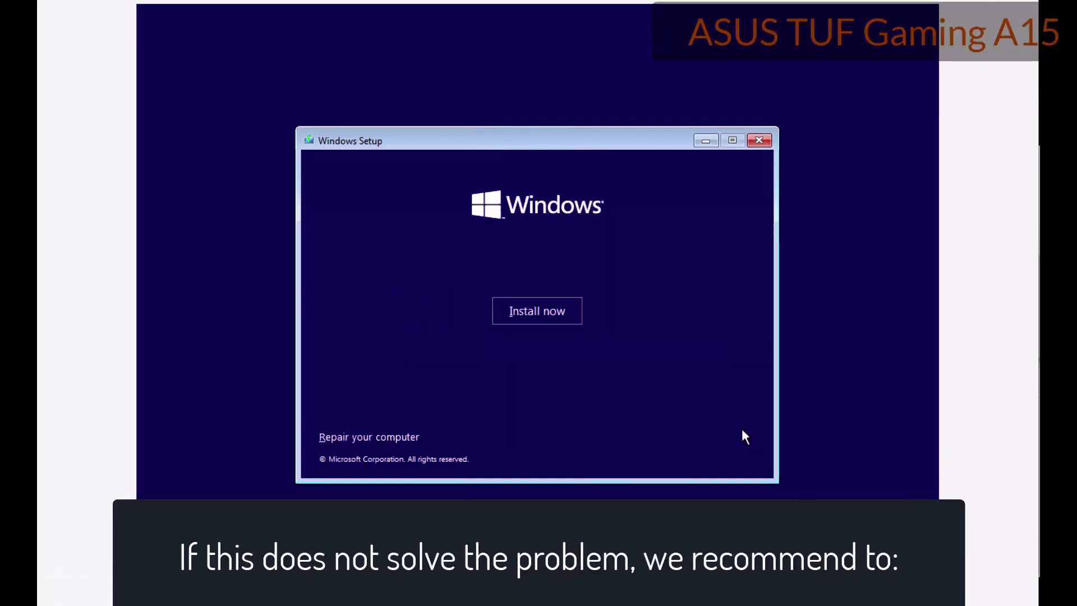
pyautogui.click(517, 308)
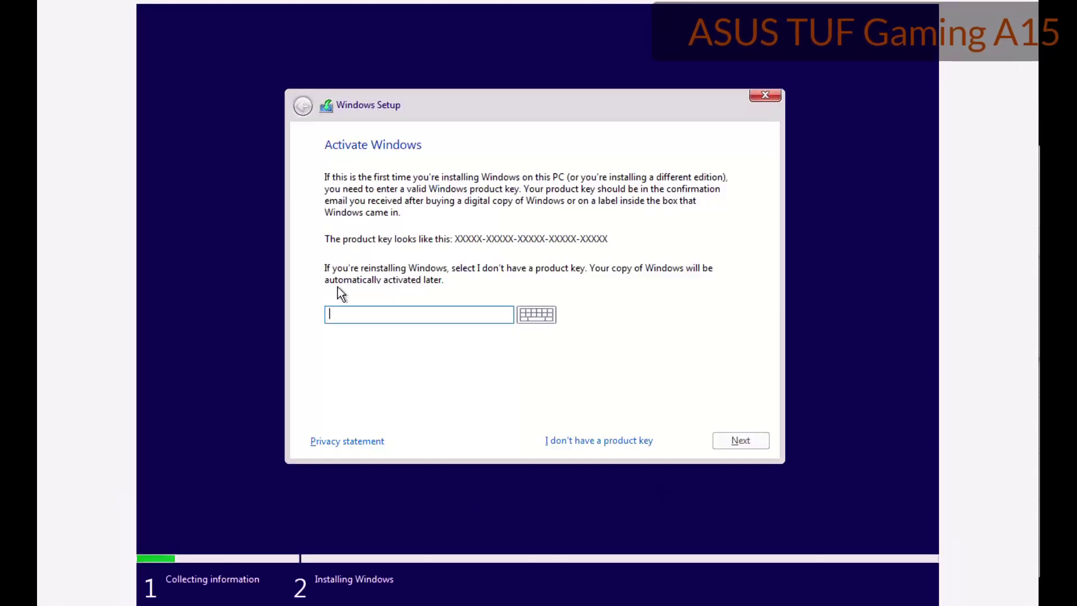
pyautogui.click(599, 440)
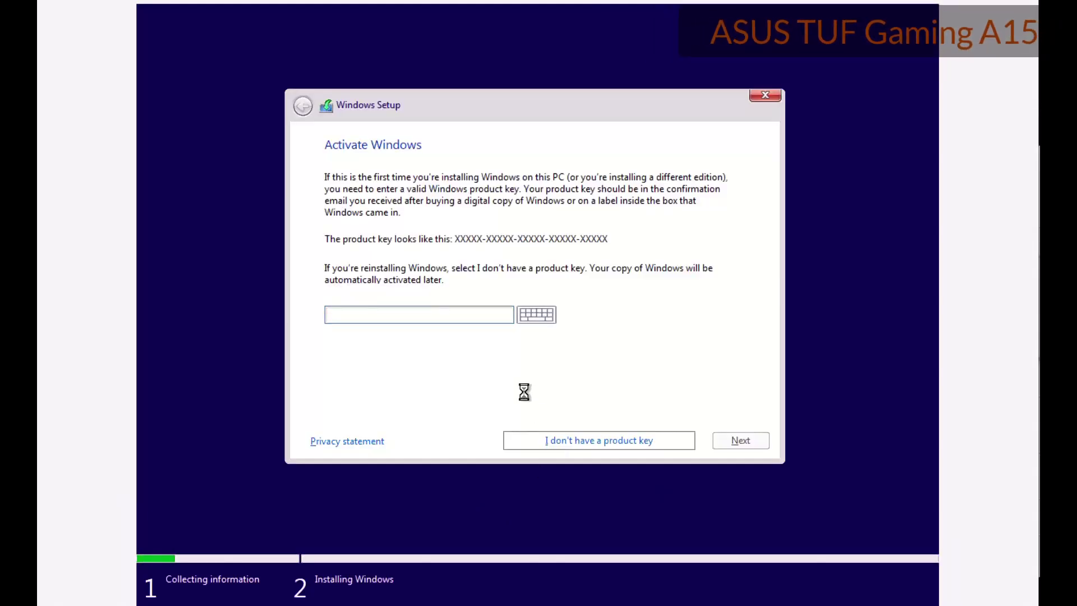
pyautogui.click(452, 273)
pyautogui.click(740, 440)
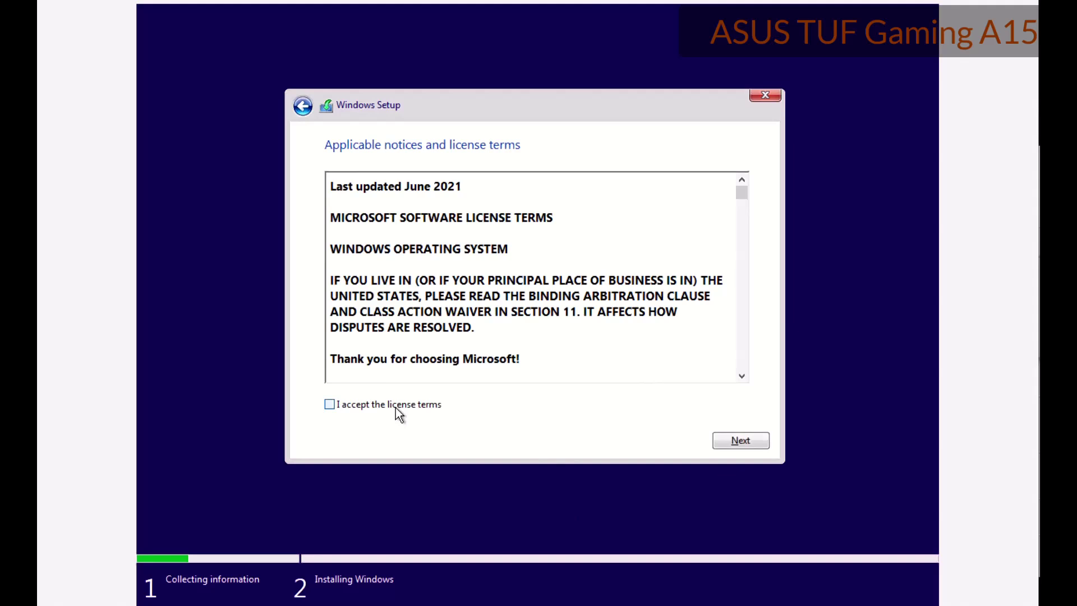
pyautogui.click(329, 404)
pyautogui.click(739, 440)
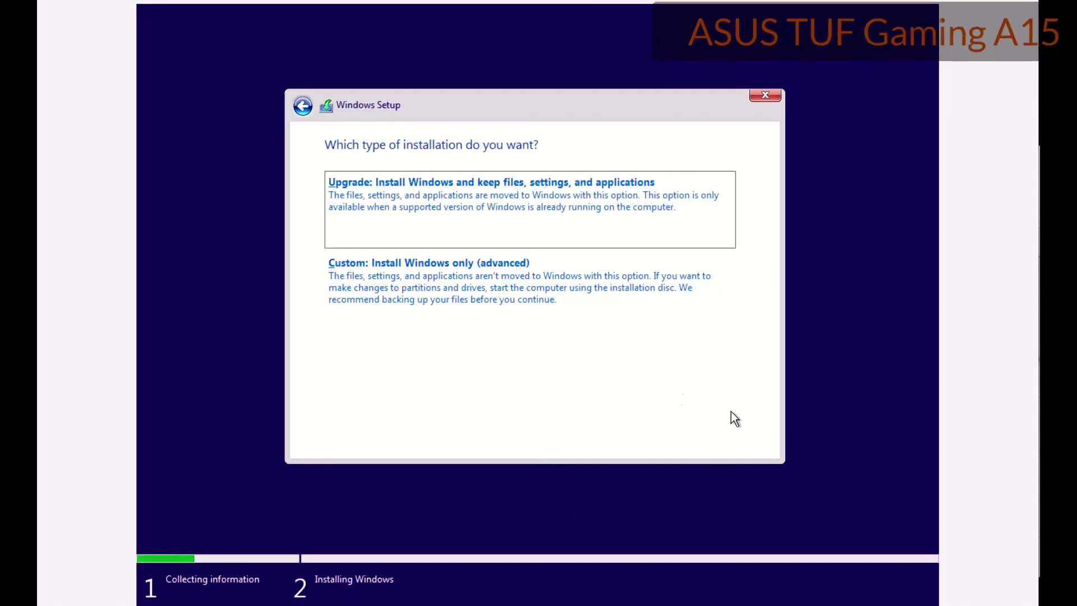
pyautogui.click(483, 292)
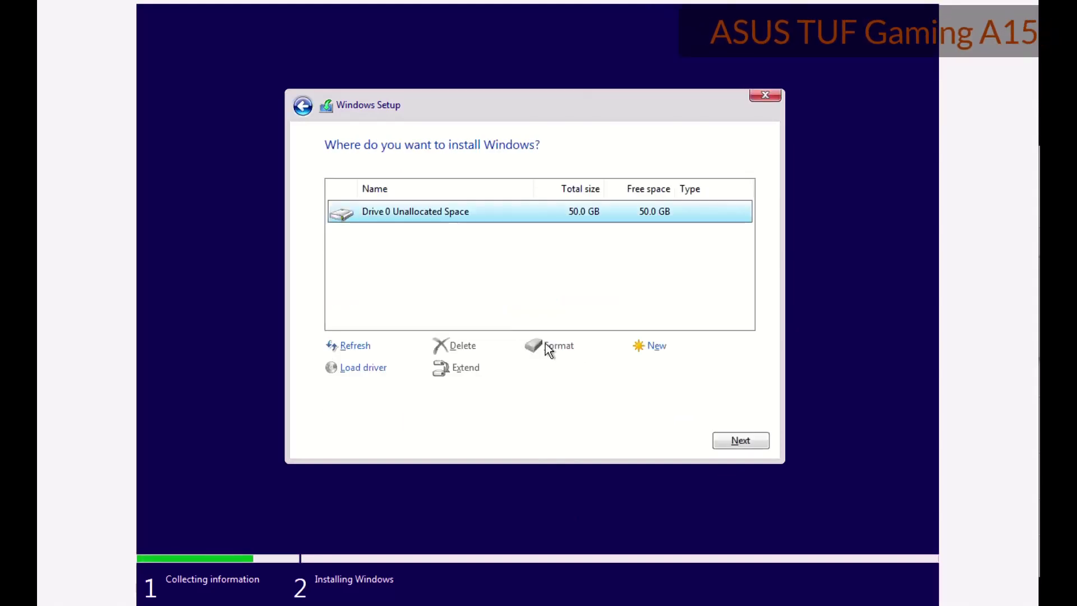
# - Create a 51200 MB partition, format Drive 0 Partition 2, and install Windows onto it
pyautogui.click(652, 348)
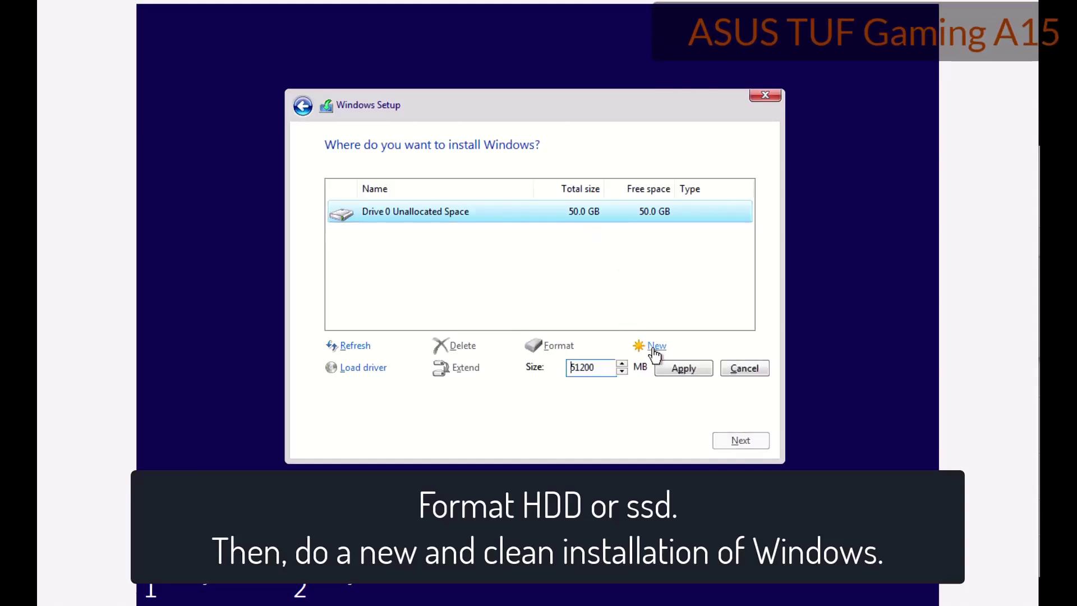
pyautogui.click(684, 369)
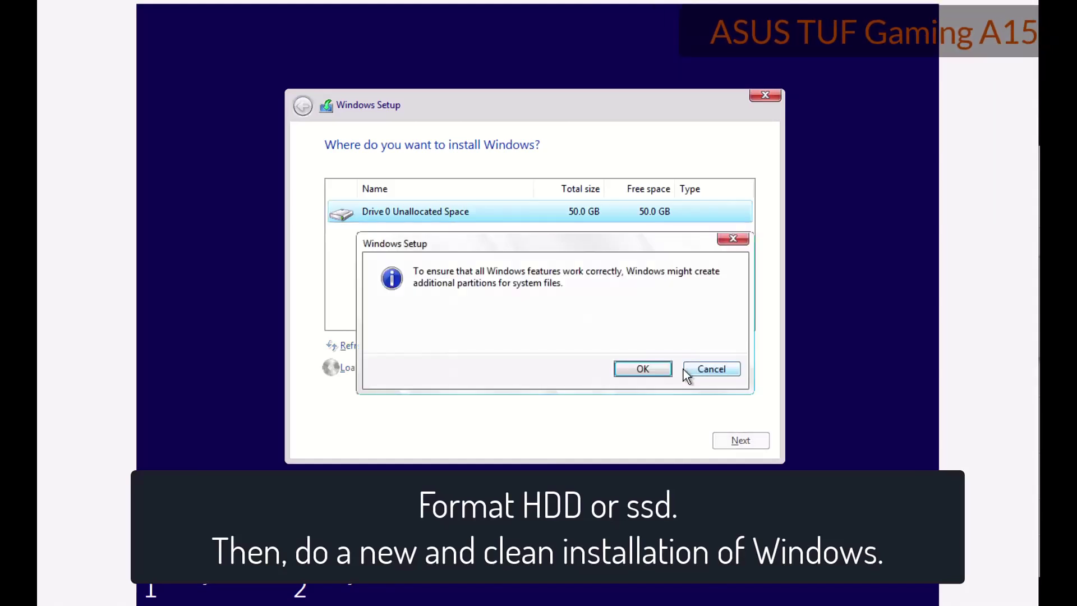
pyautogui.click(643, 368)
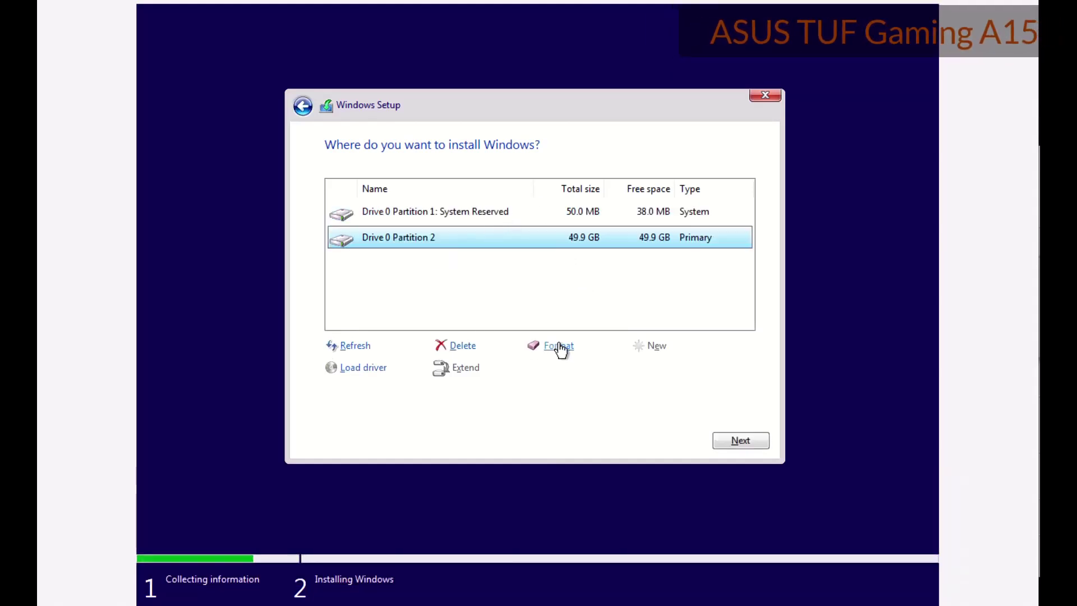
pyautogui.click(558, 346)
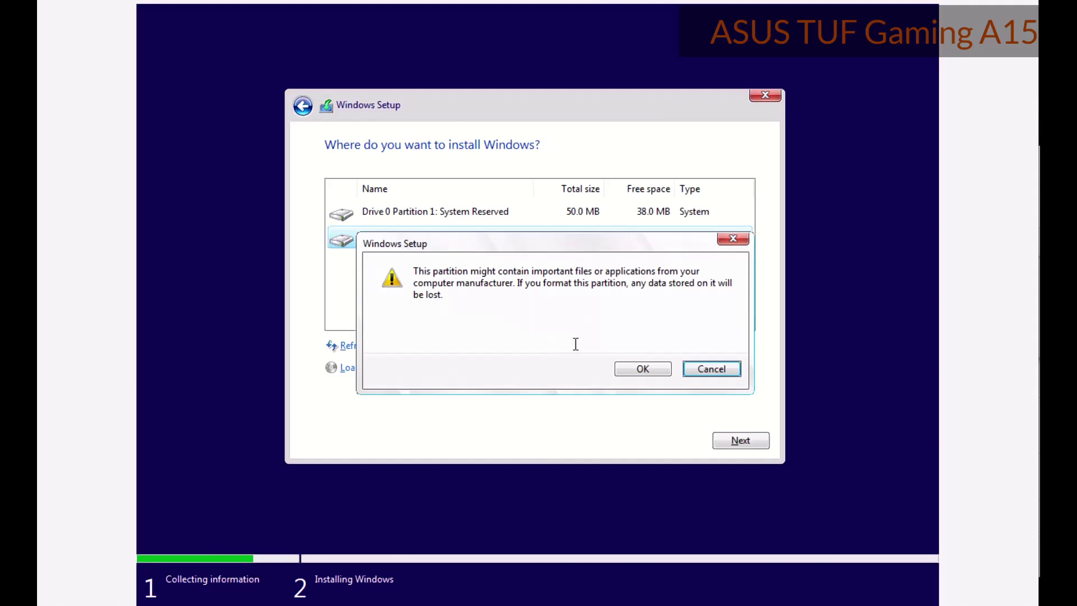
pyautogui.click(641, 368)
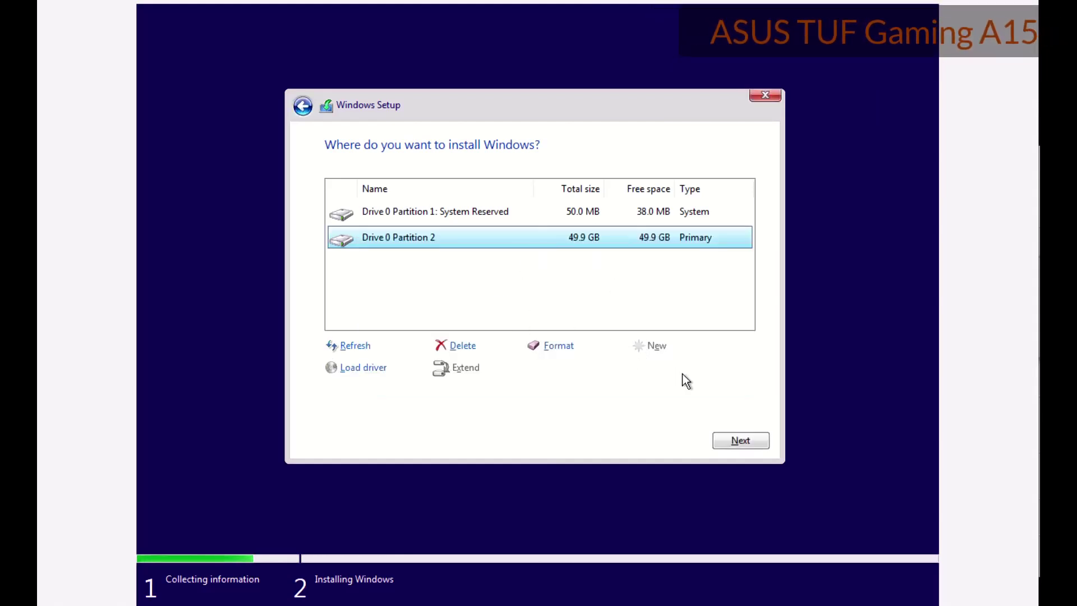
pyautogui.click(747, 443)
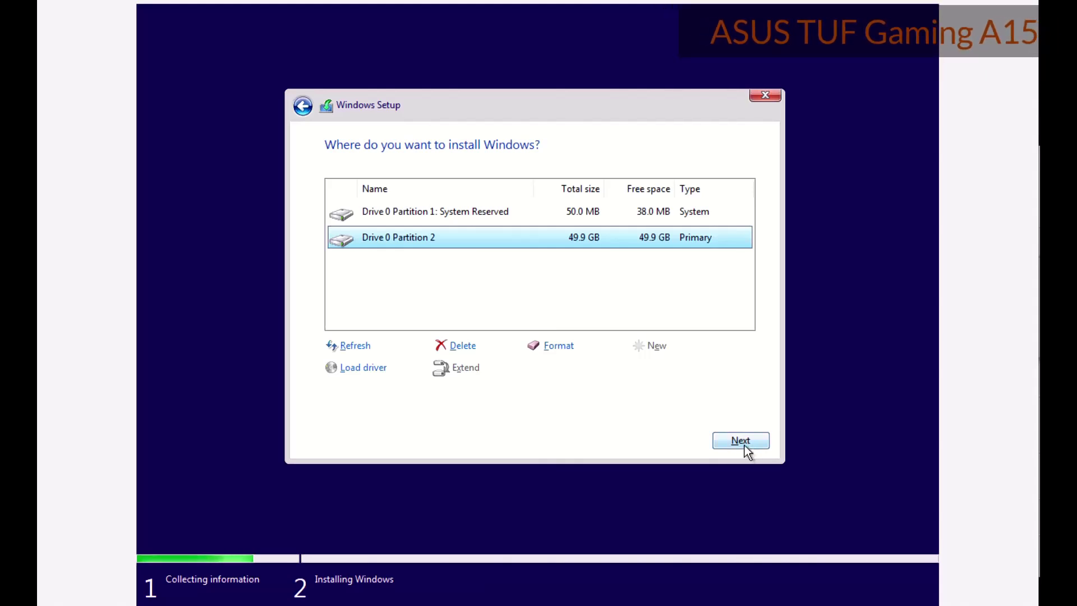